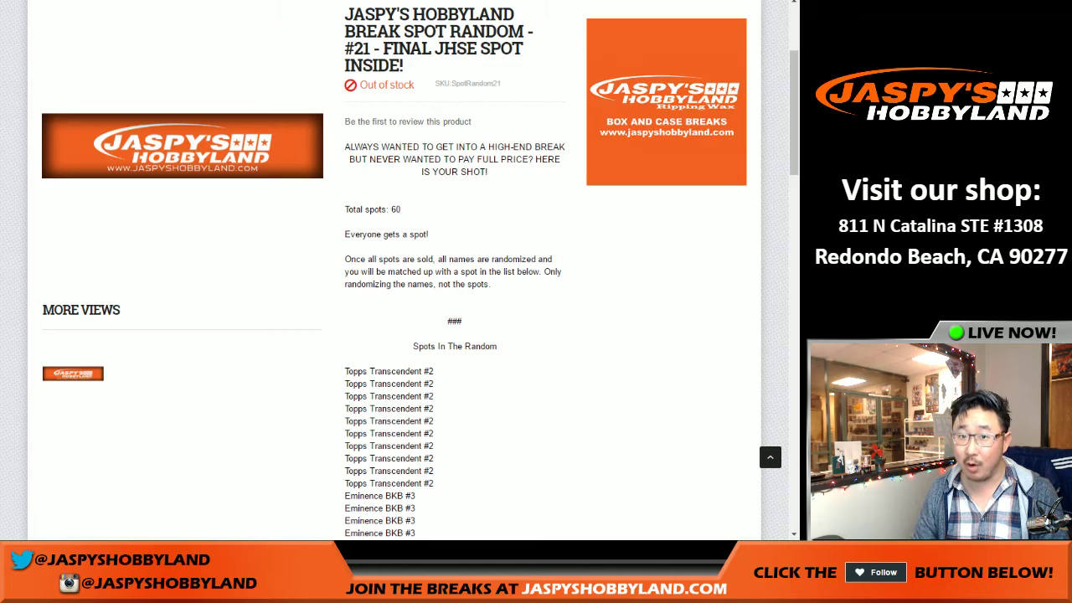
# Scroll through the 60 break spots listed in column B of the spreadsheet.
pyautogui.hotkey('ctrl', 'Tab')
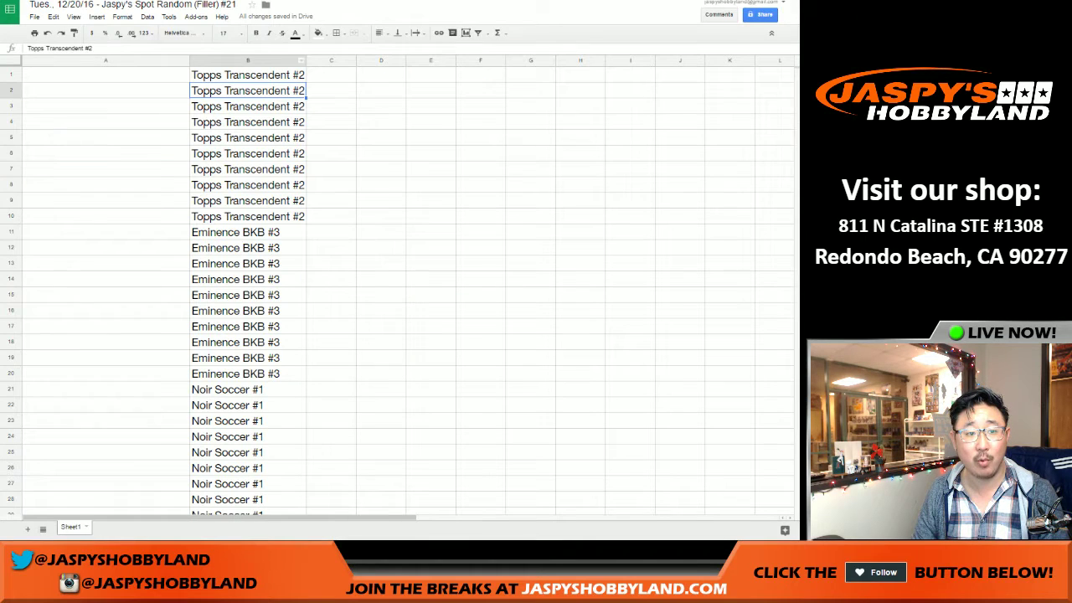
pyautogui.scroll(-10, 397, 285)
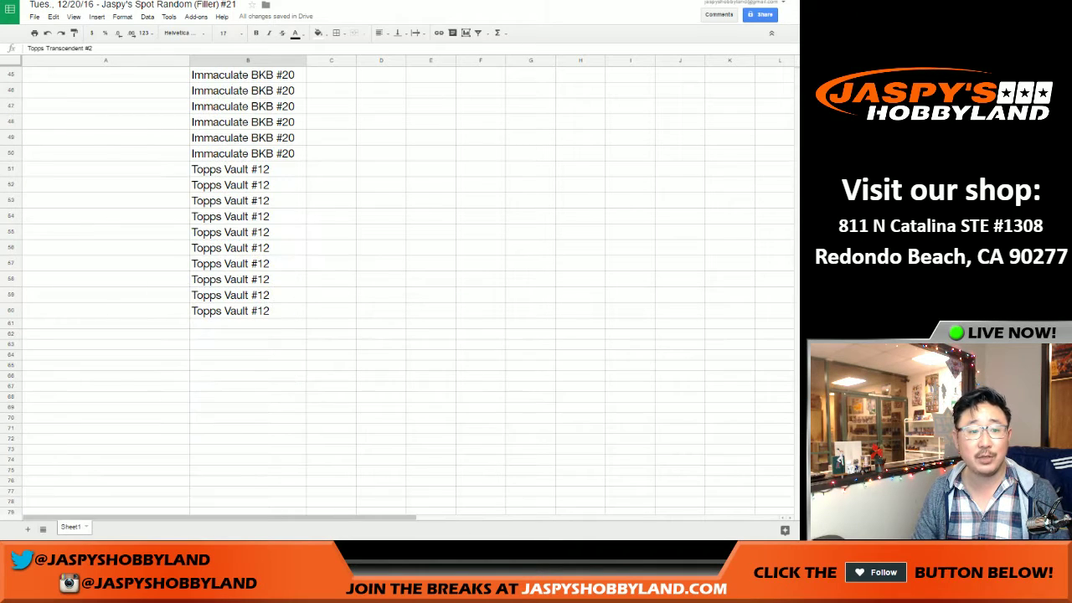
pyautogui.scroll(5, 398, 285)
pyautogui.scroll(7, 398, 285)
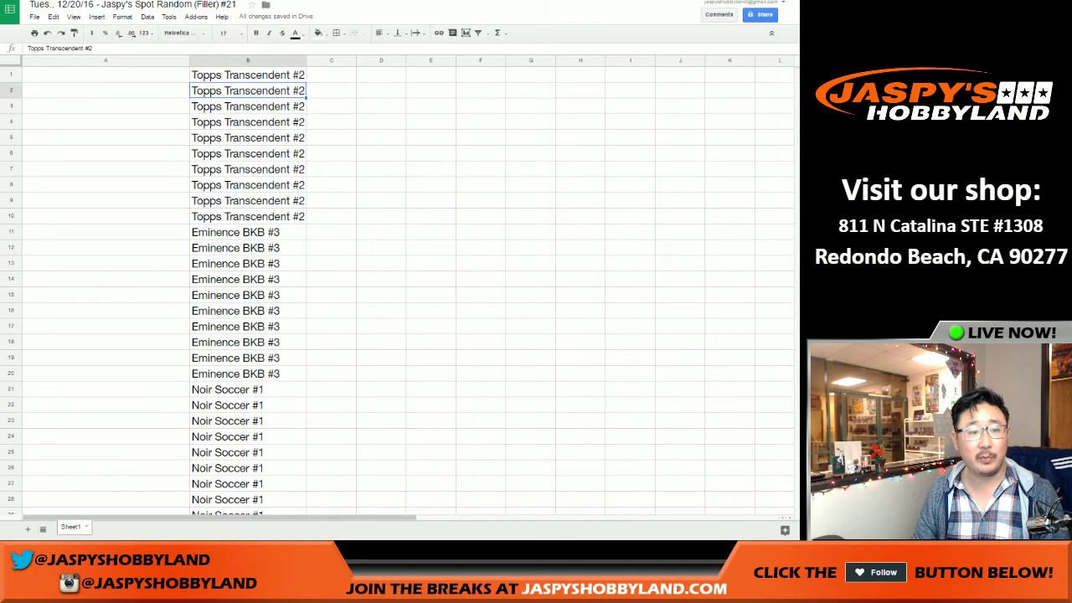
# Highlight the ten Topps Transcendent #2 spots, then move to the empty RANDOM.ORG List Randomizer.
pyautogui.click(247, 74)
pyautogui.keyDown('shift'); pyautogui.click(247, 216); pyautogui.keyUp('shift')
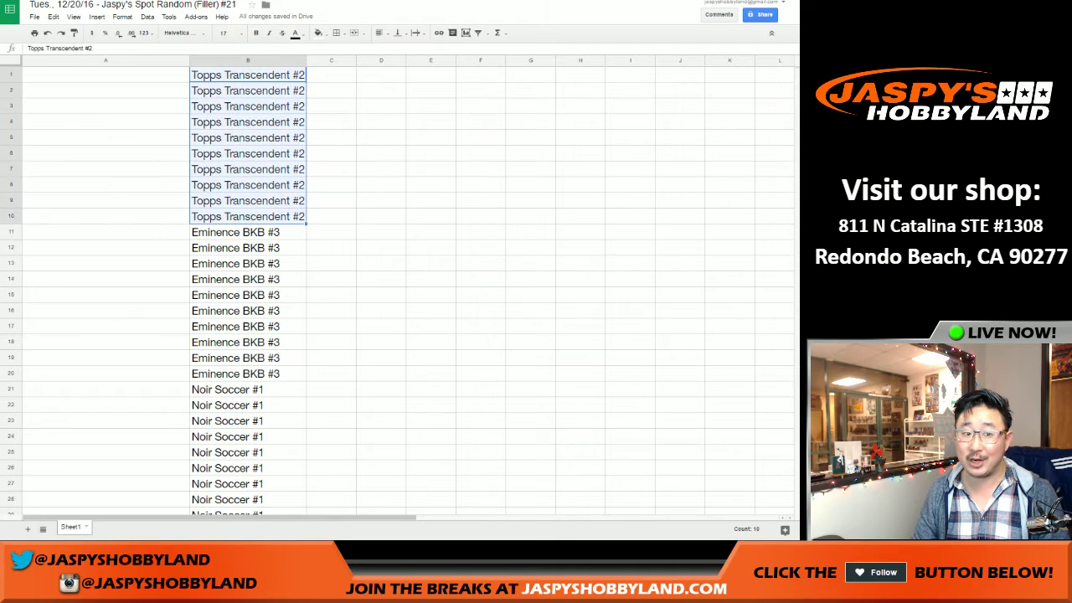
pyautogui.click(247, 138)
pyautogui.hotkey('ctrl', 'Tab')
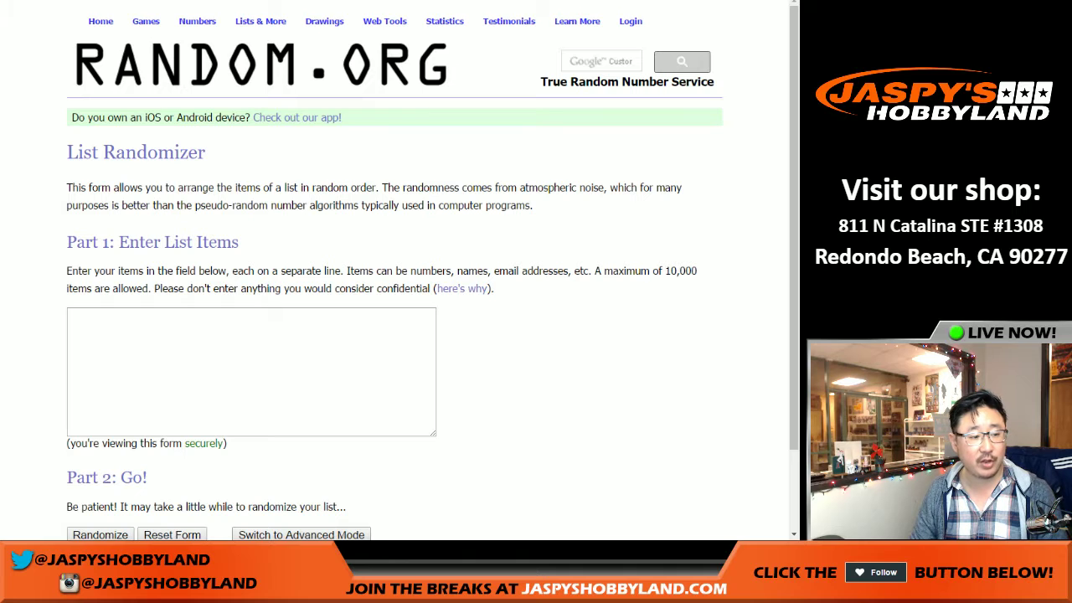
# Paste the buyers' names into the List Randomizer box and roll two dice on the Dice Roller.
pyautogui.click(251, 371)
pyautogui.hotkey('ctrl', 'v')
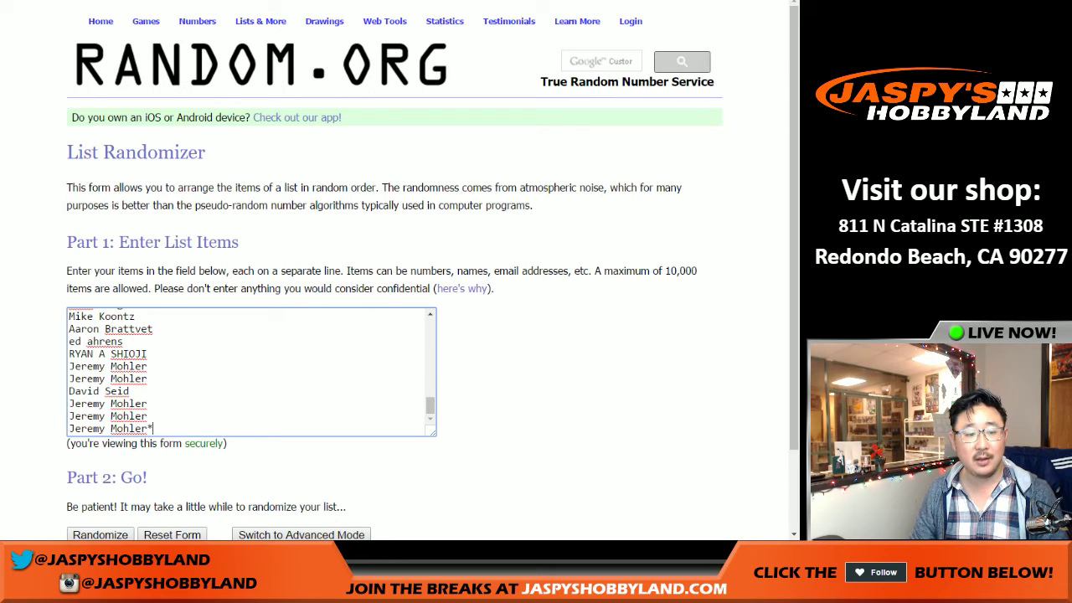
pyautogui.scroll(15, 252, 371)
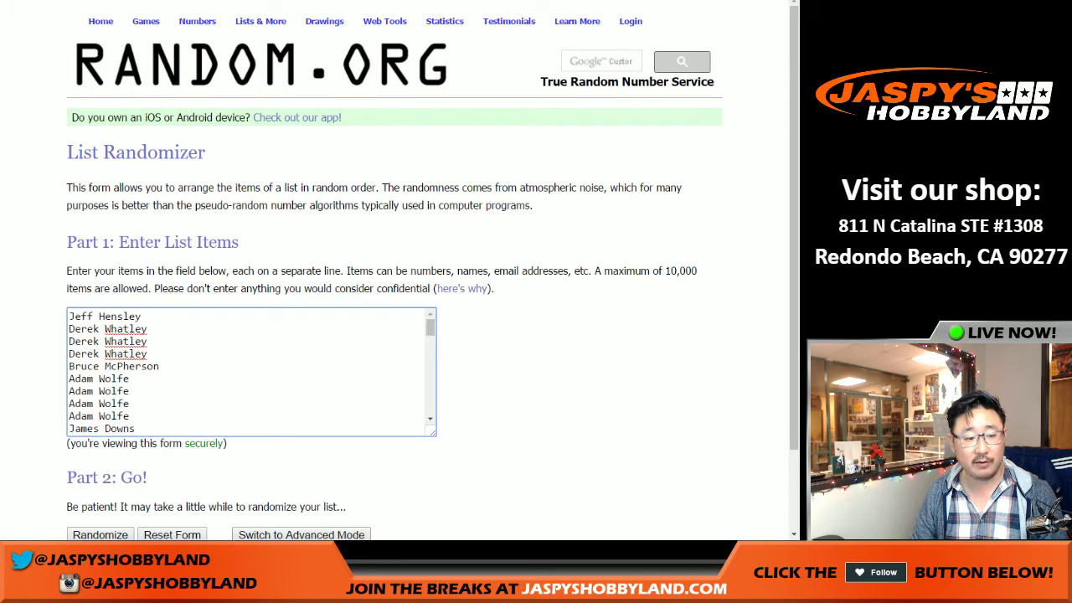
pyautogui.hotkey('ctrl', 'Tab')
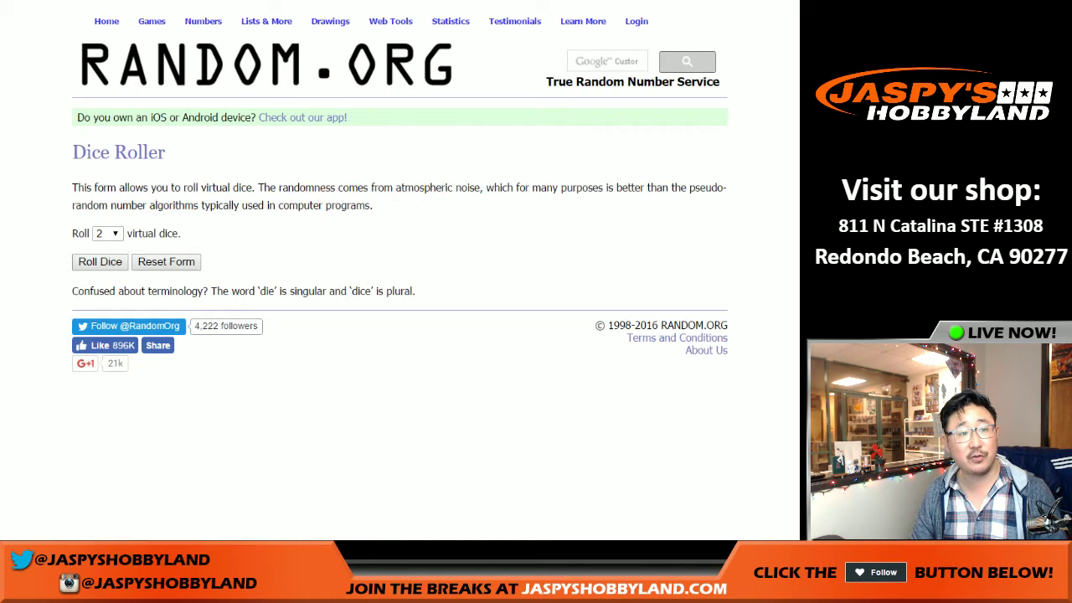
pyautogui.click(100, 262)
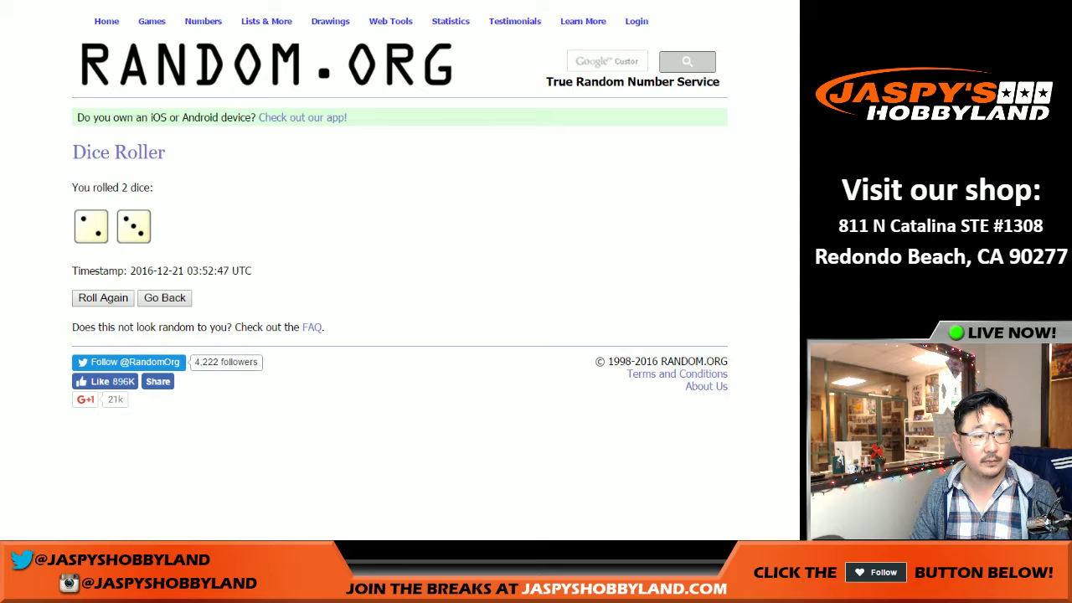
# Randomize the 60-name list, then click Again! until it has been shuffled five times.
pyautogui.hotkey('ctrl', 'Tab')
pyautogui.scroll(-2, 402, 268)
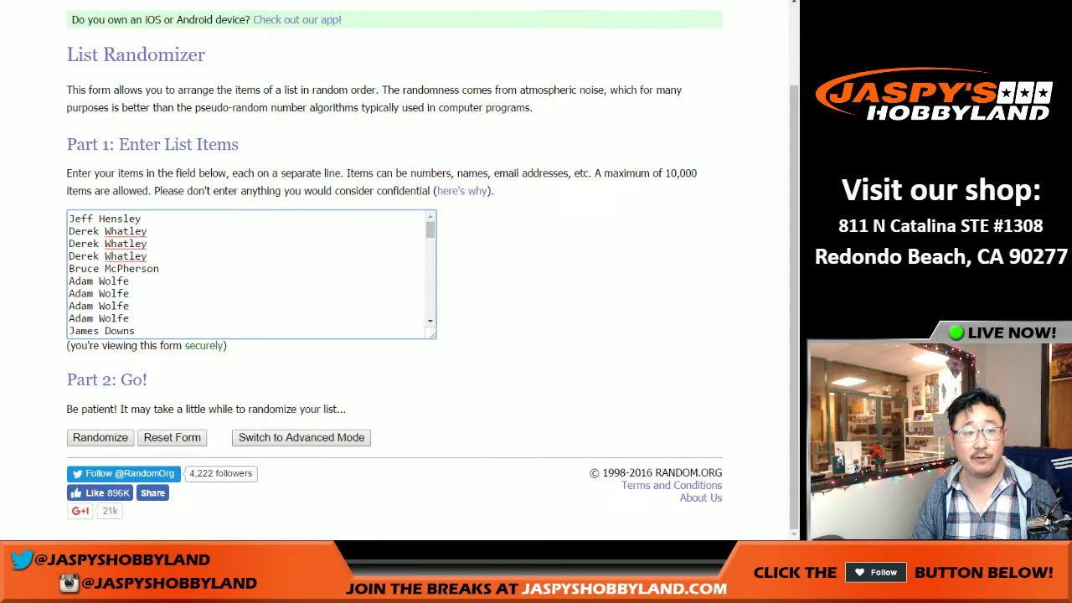
pyautogui.click(98, 438)
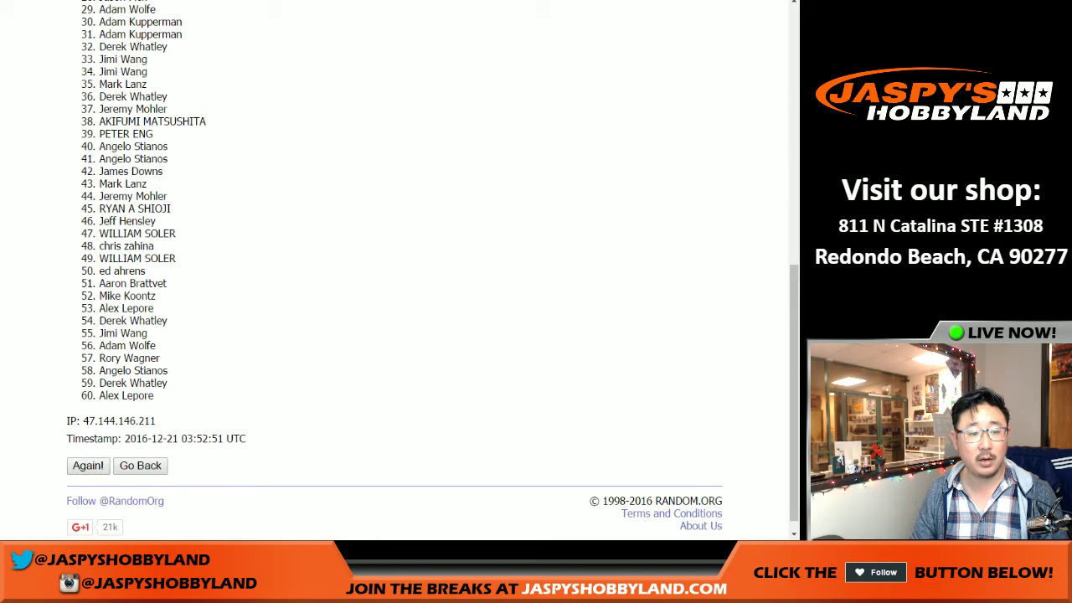
pyautogui.scroll(10, 403, 268)
pyautogui.scroll(-10, 402, 268)
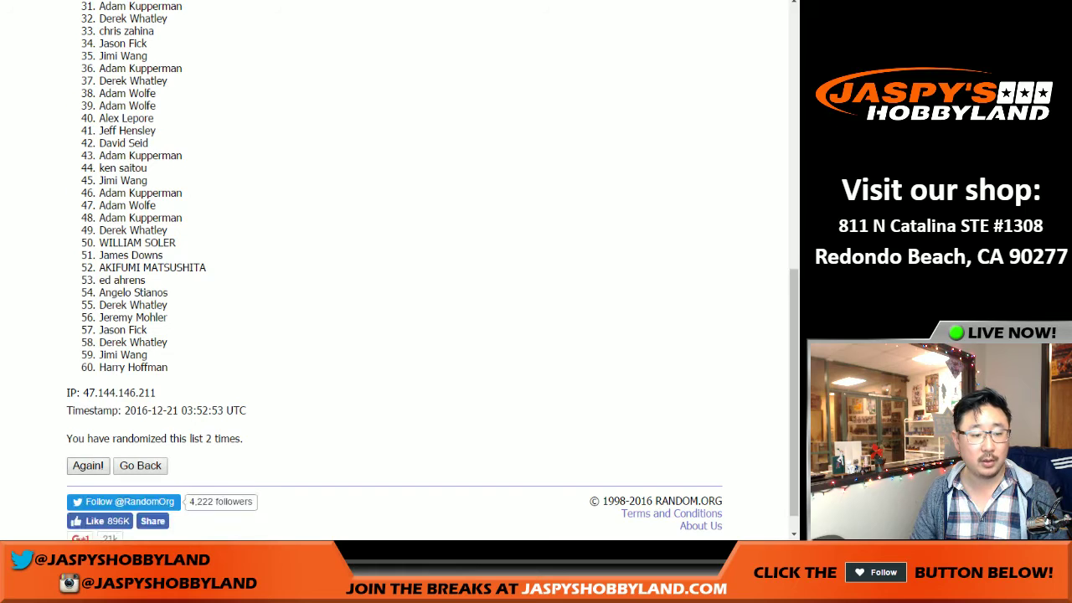
pyautogui.click(88, 465)
pyautogui.scroll(-10, 402, 268)
pyautogui.click(88, 465)
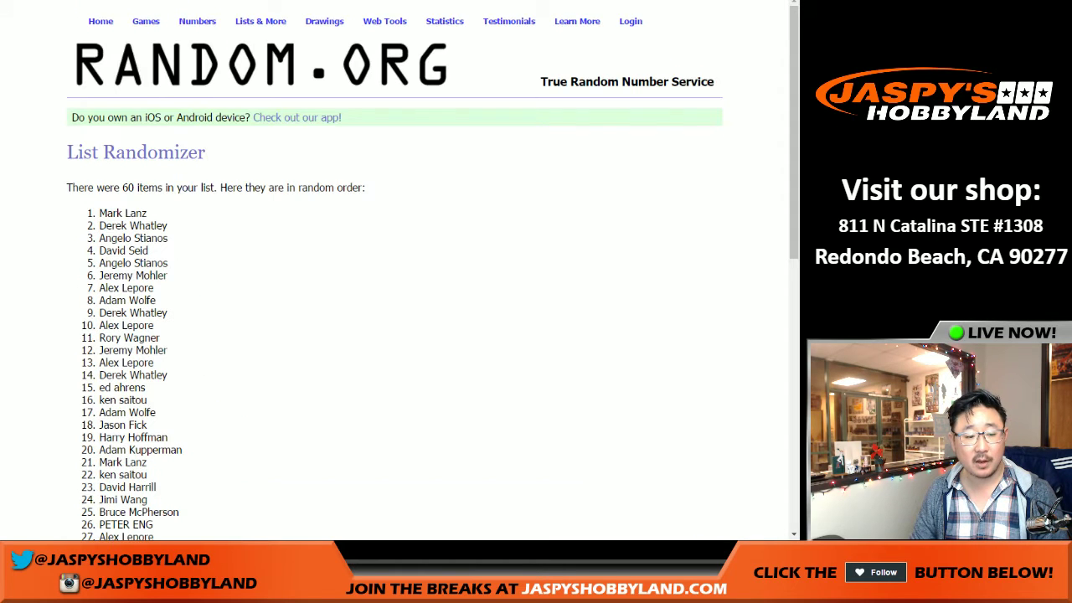
pyautogui.scroll(-10, 402, 268)
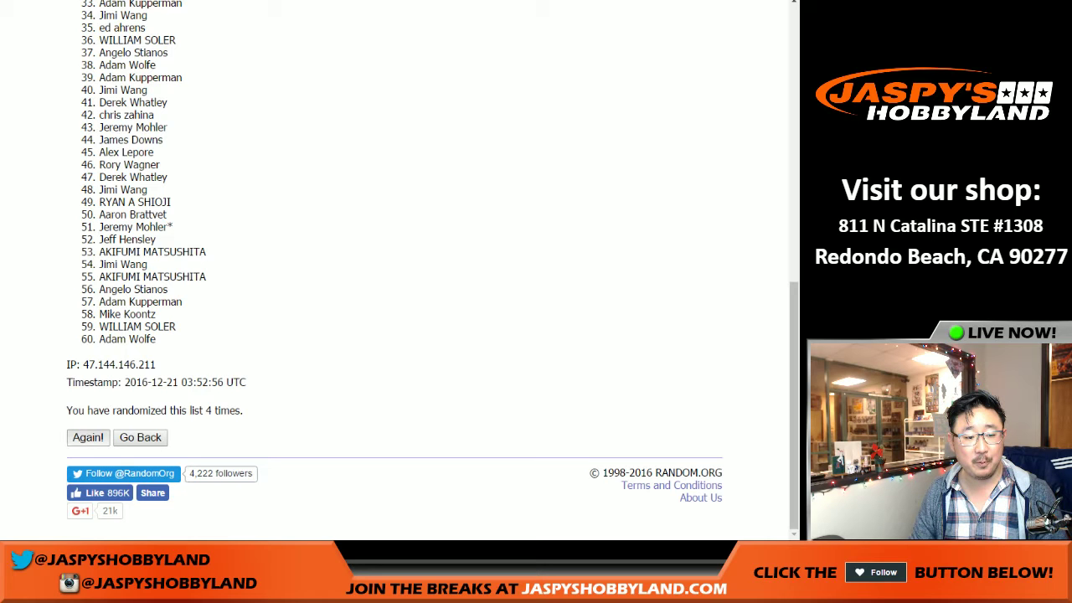
pyautogui.click(88, 437)
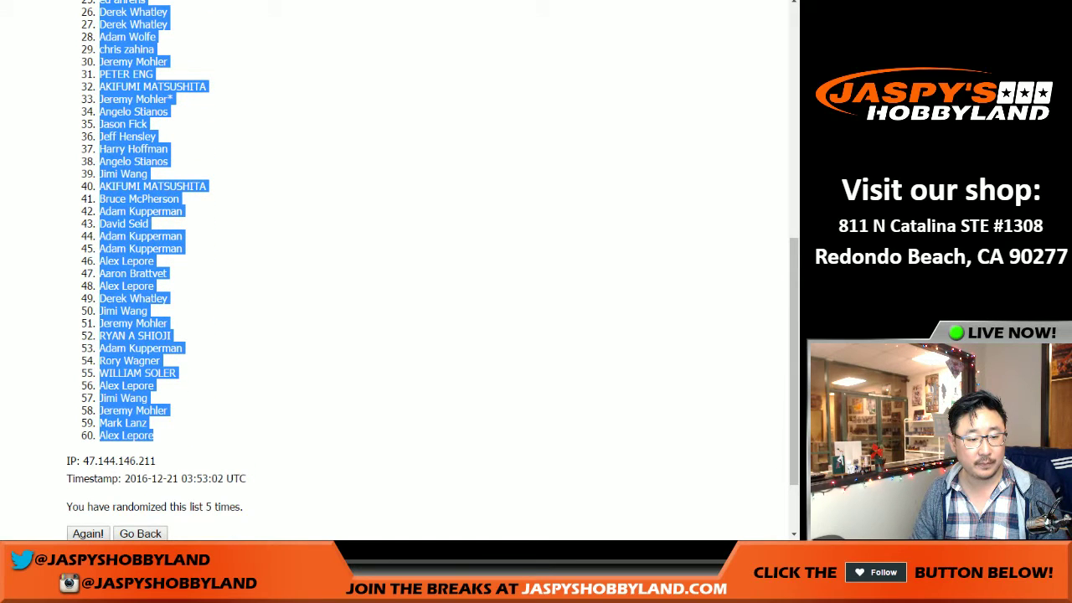
# Paste the randomized names into column A starting at cell A1.
pyautogui.hotkey('ctrl', 'Tab')
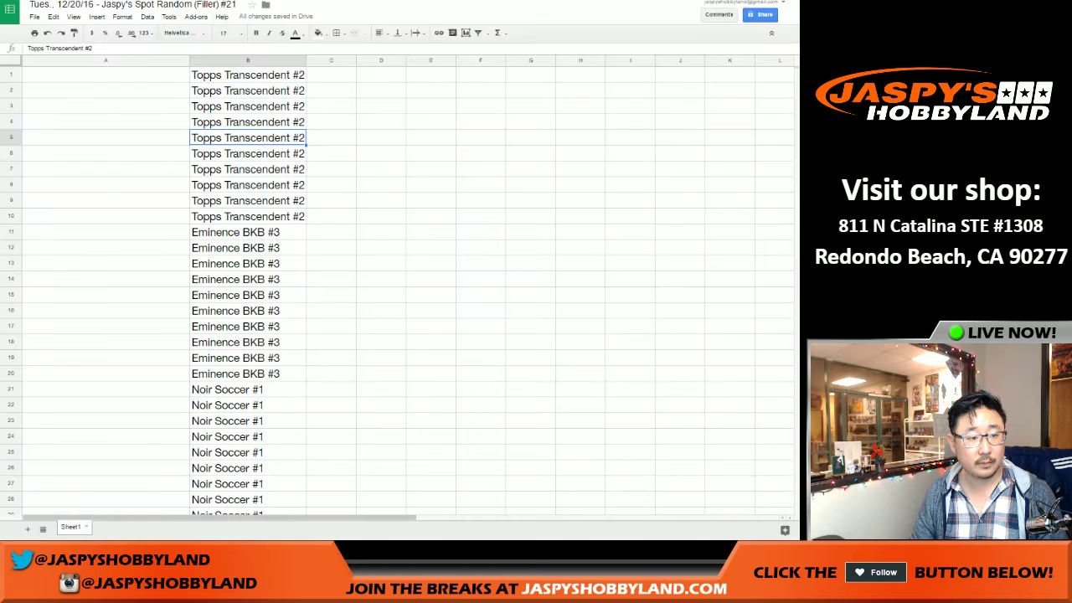
pyautogui.click(105, 75)
pyautogui.rightClick(139, 76)
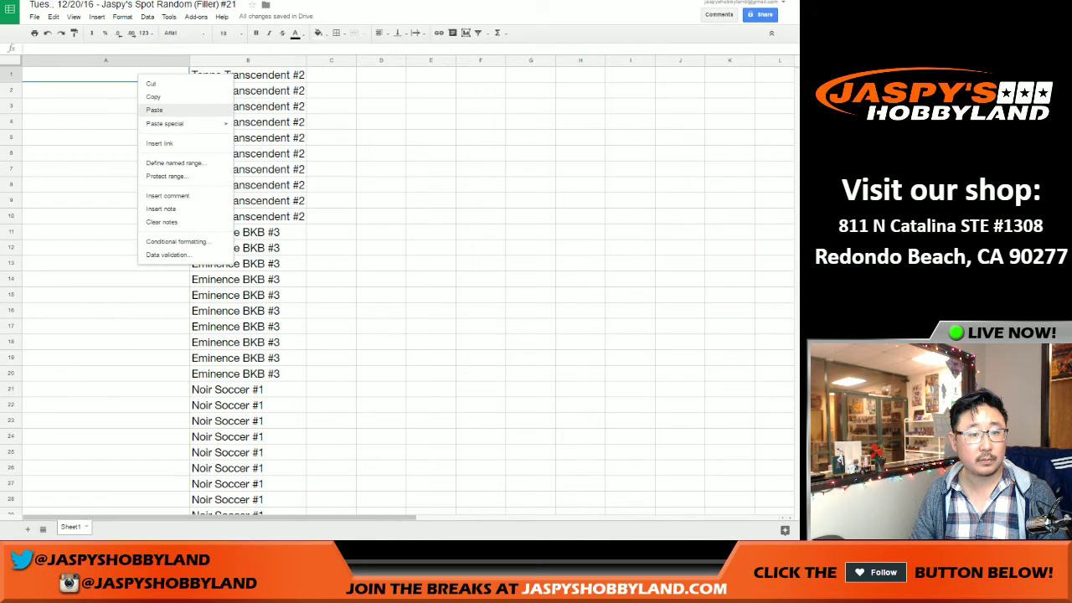
pyautogui.click(159, 108)
# Set the pasted names in Arial at font size 17.
pyautogui.click(184, 33)
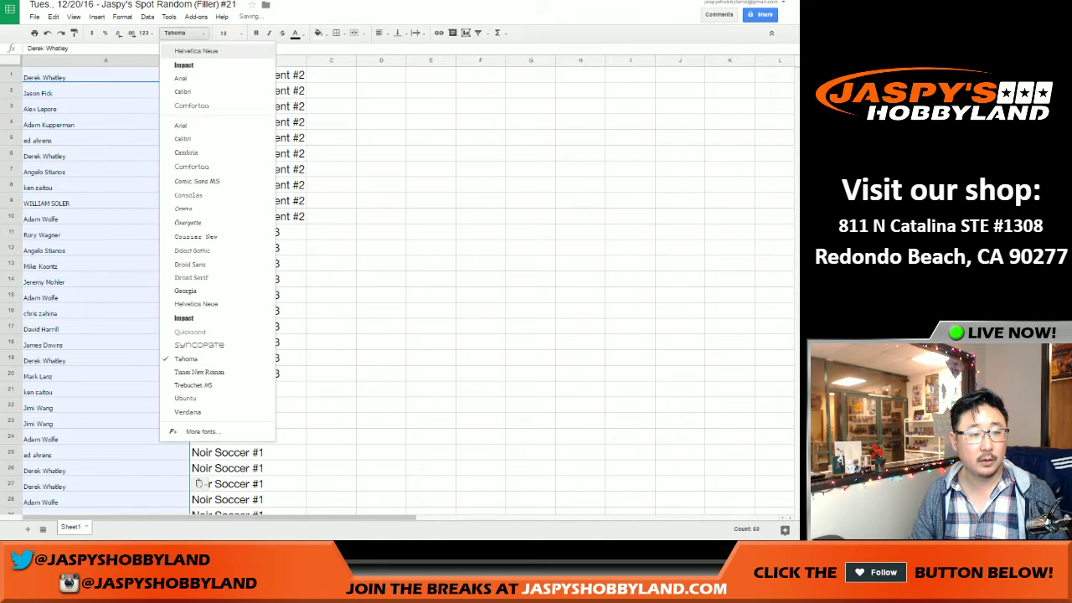
pyautogui.click(180, 124)
pyautogui.click(230, 33)
pyautogui.write('17')
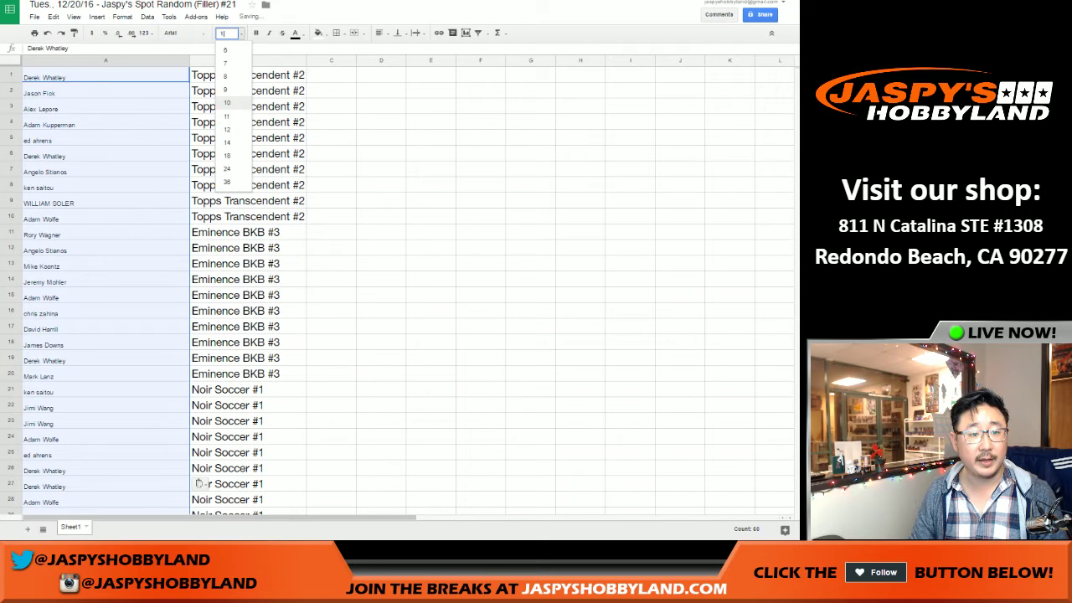
pyautogui.press('Return')
pyautogui.press('Down')
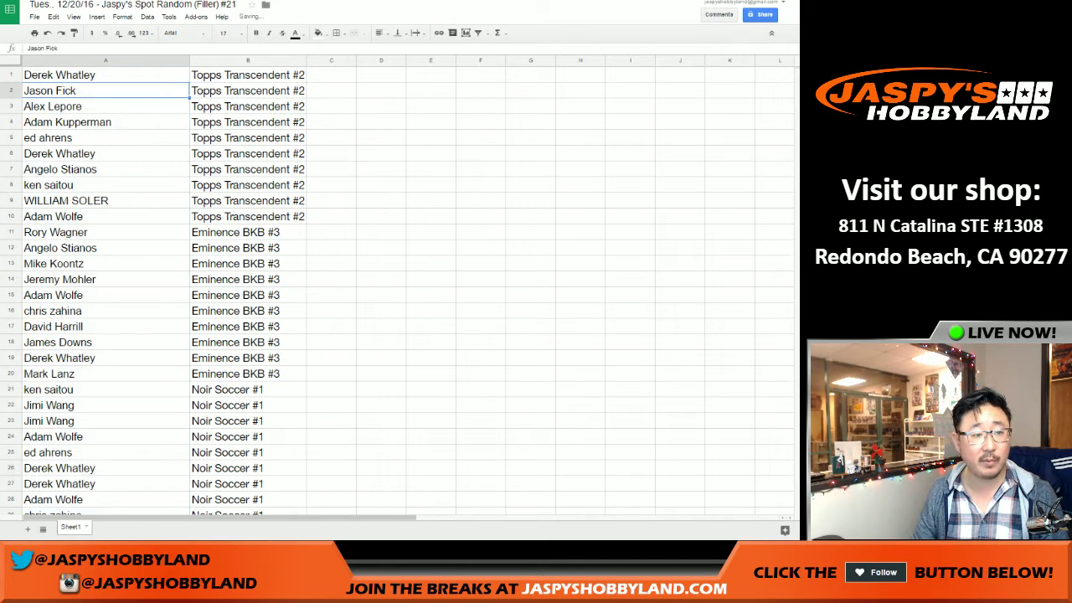
pyautogui.click(10, 75)
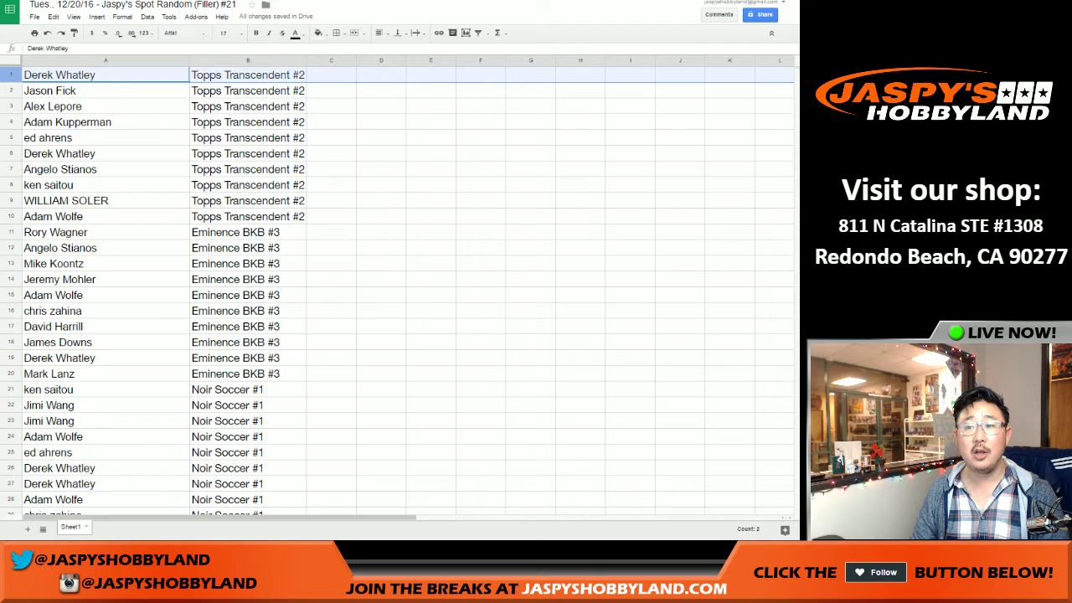
pyautogui.keyDown('shift'); pyautogui.click(10, 216); pyautogui.keyUp('shift')
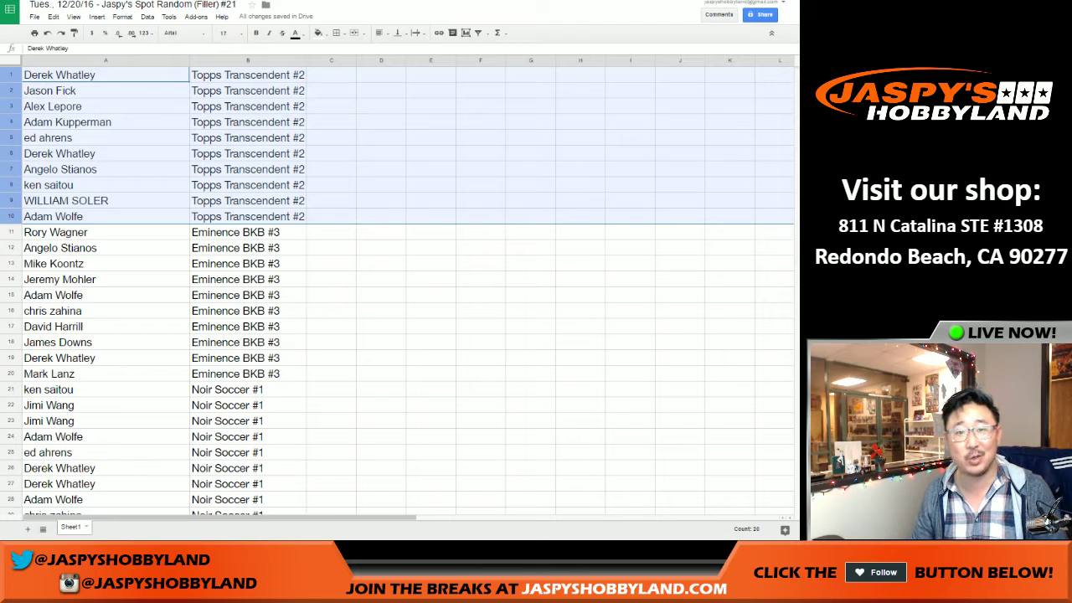
pyautogui.click(11, 232)
pyautogui.keyDown('shift'); pyautogui.click(11, 373); pyautogui.keyUp('shift')
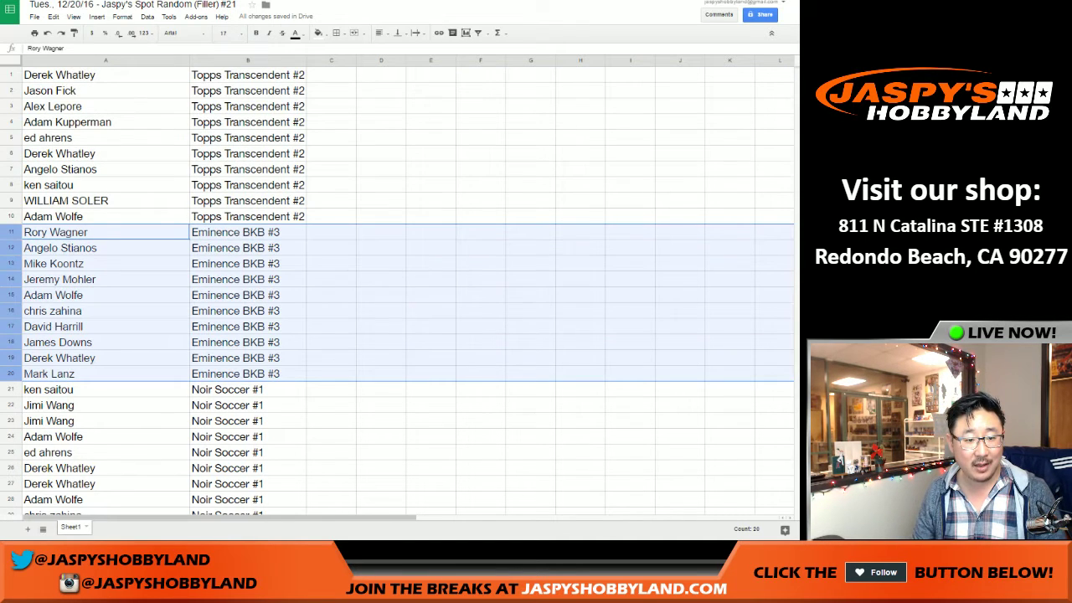
pyautogui.scroll(-3, 397, 285)
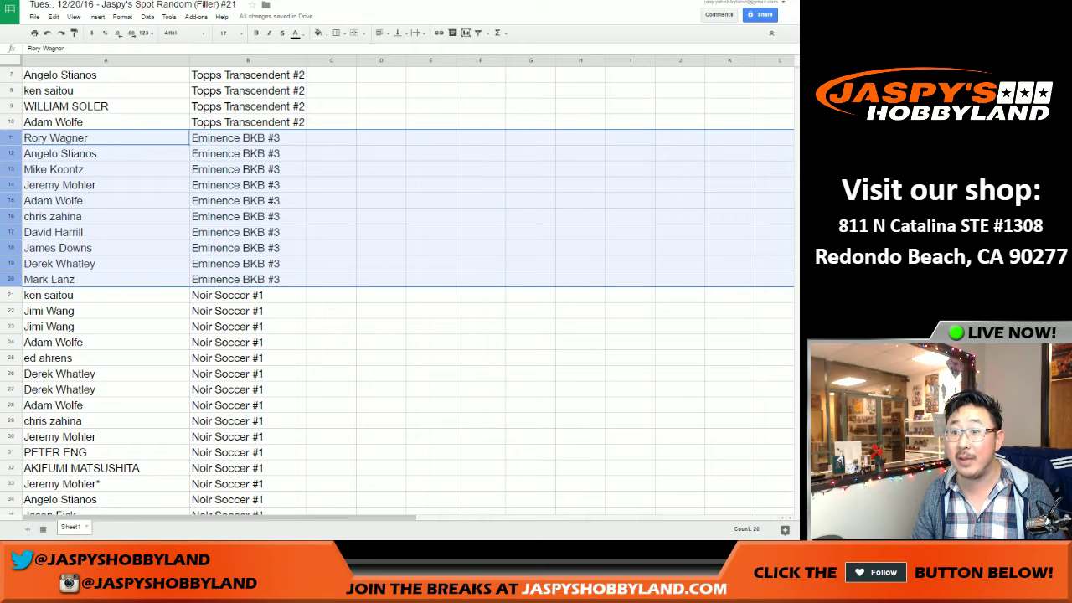
pyautogui.scroll(-3, 398, 285)
pyautogui.click(10, 169)
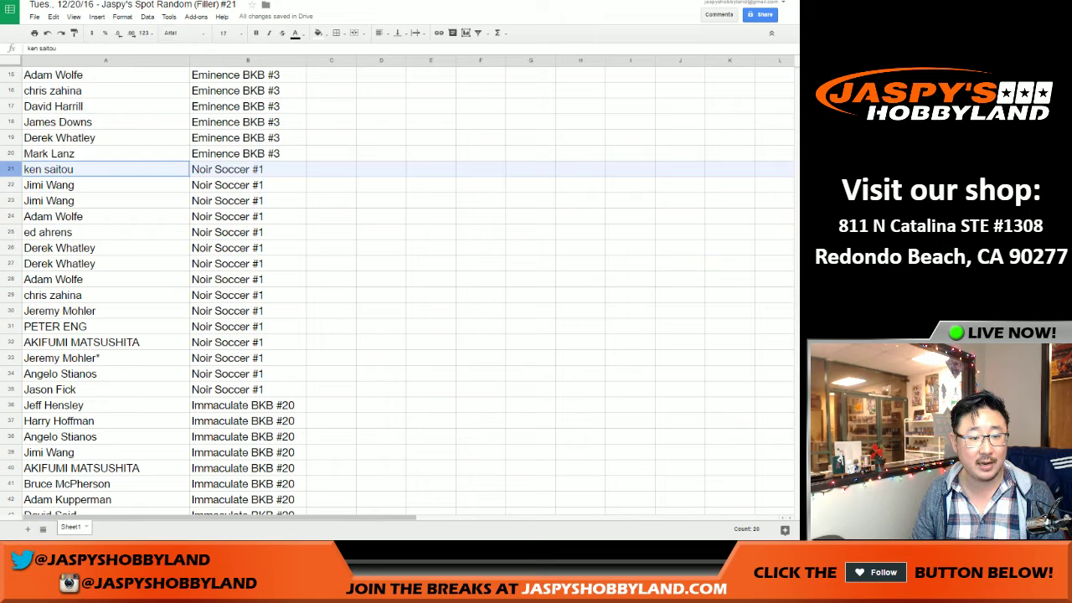
pyautogui.keyDown('shift'); pyautogui.click(10, 389); pyautogui.keyUp('shift')
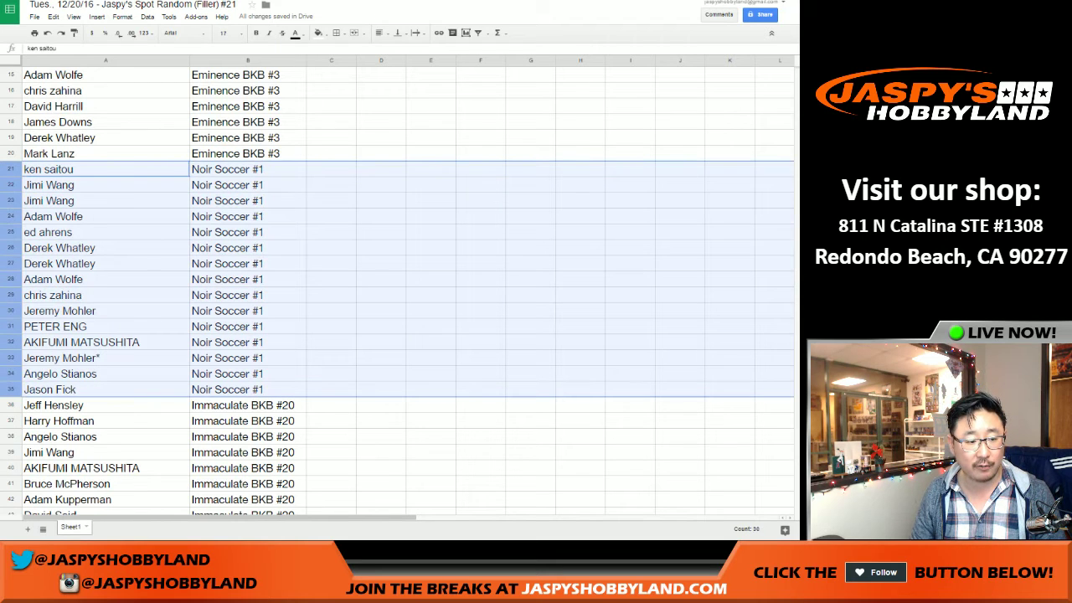
pyautogui.scroll(-1, 398, 284)
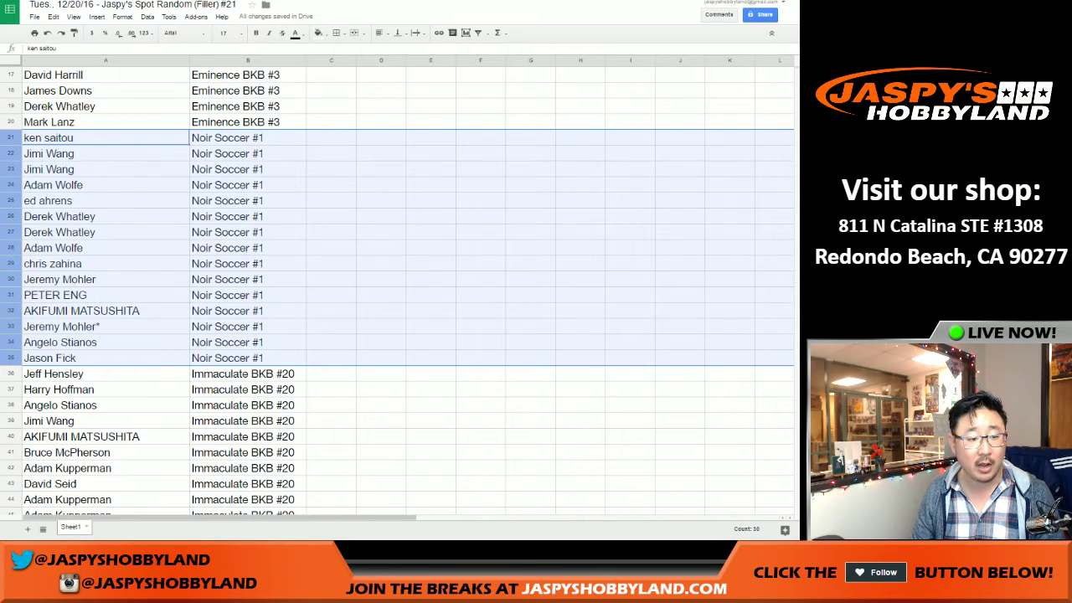
pyautogui.scroll(-2, 397, 285)
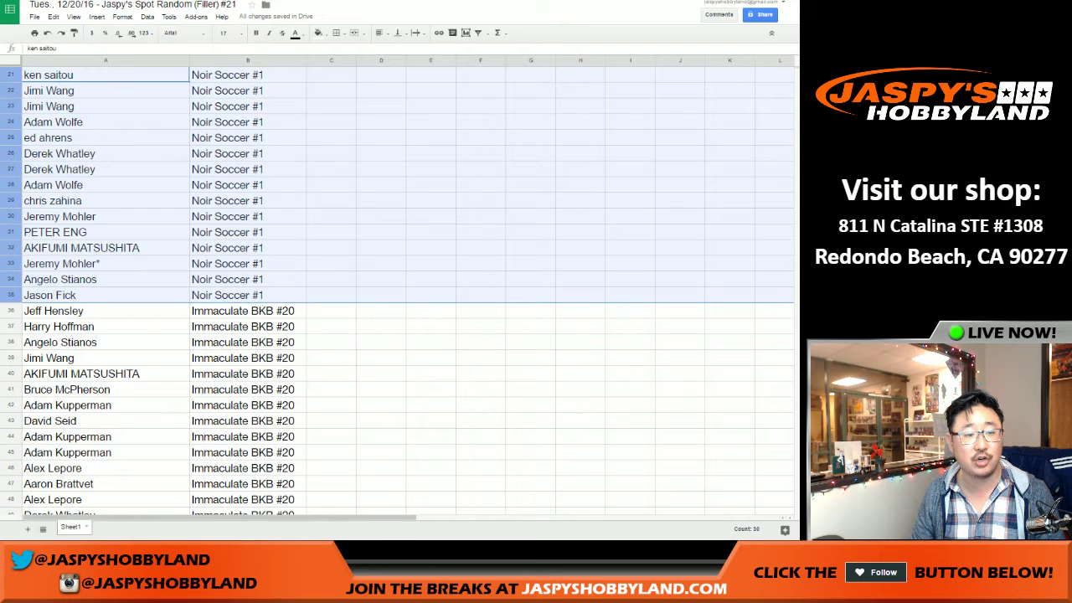
pyautogui.scroll(-4, 398, 285)
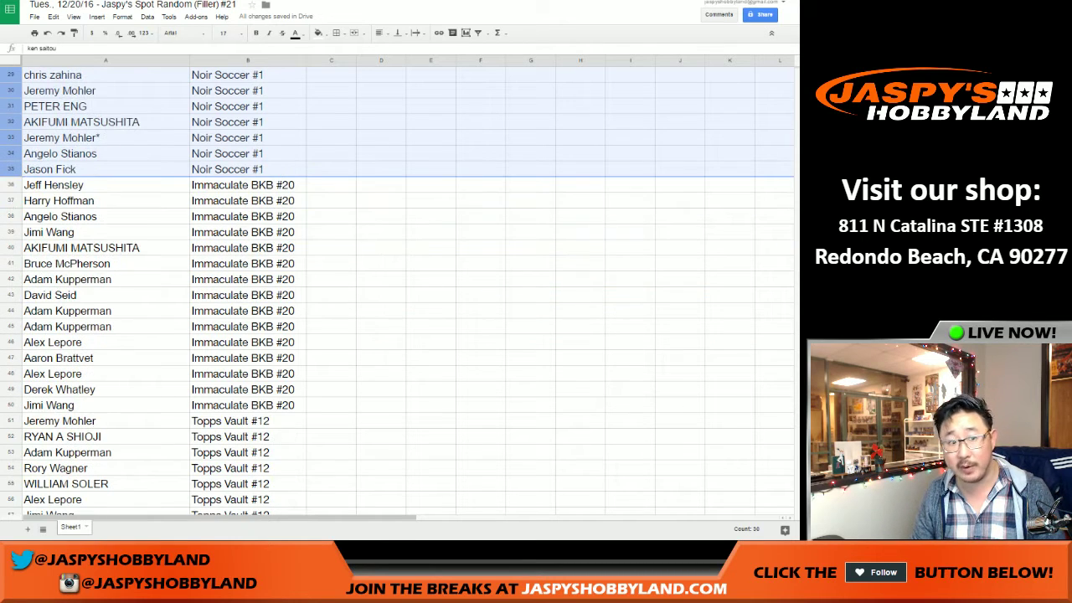
pyautogui.click(11, 184)
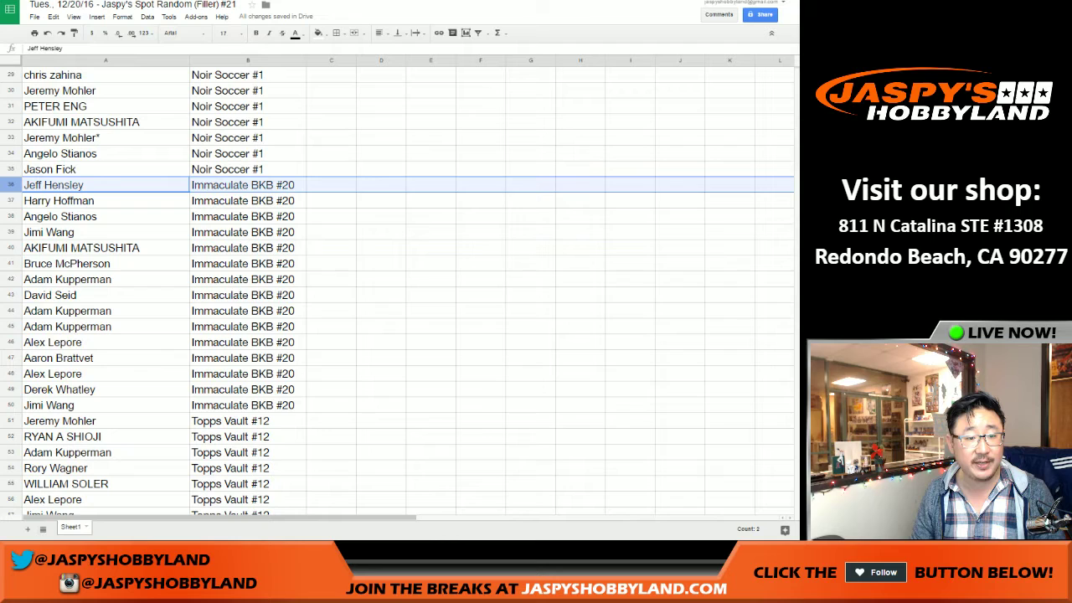
pyautogui.keyDown('shift'); pyautogui.click(11, 404); pyautogui.keyUp('shift')
pyautogui.scroll(-1, 398, 284)
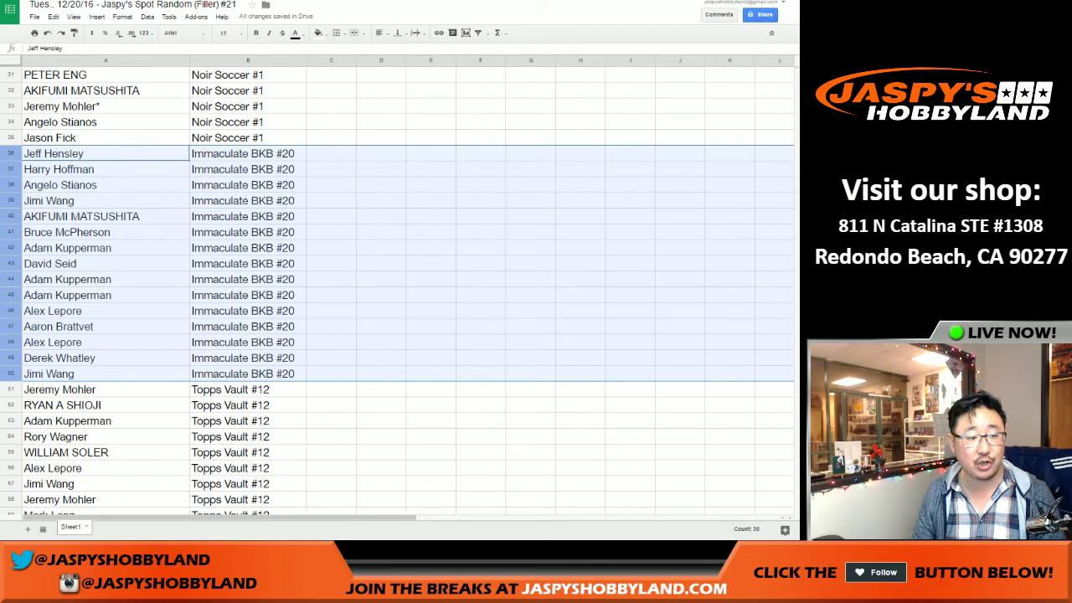
pyautogui.scroll(-1, 398, 285)
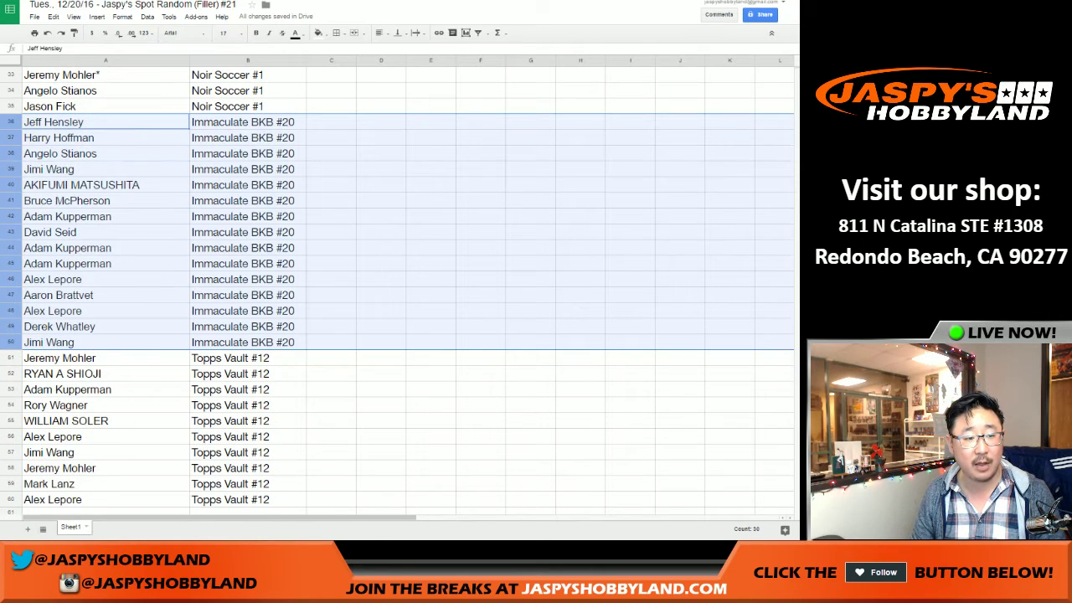
pyautogui.scroll(-1, 398, 285)
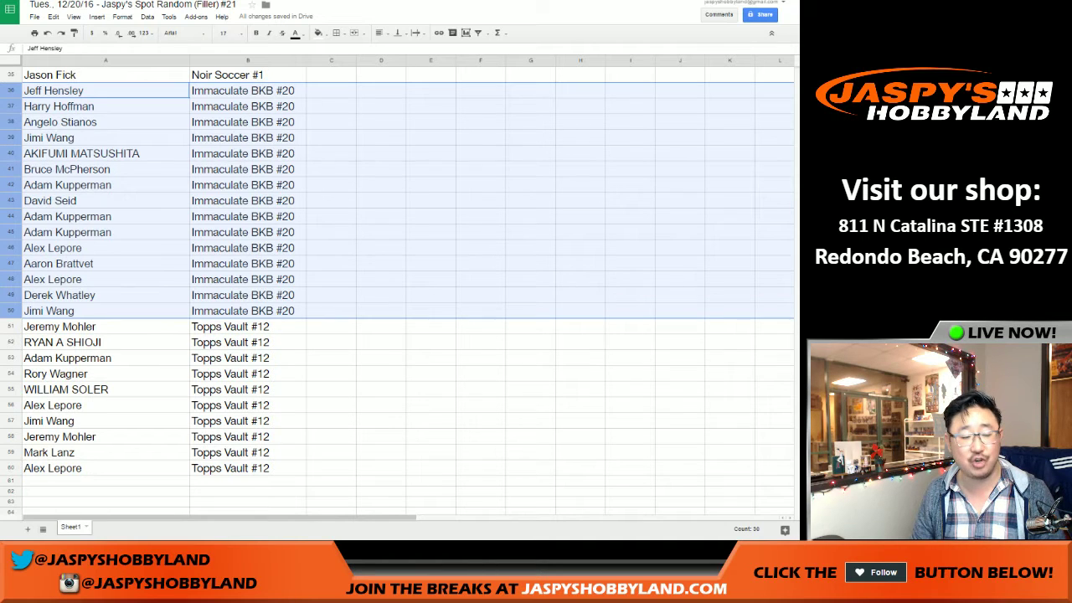
pyautogui.click(10, 326)
pyautogui.keyDown('shift'); pyautogui.click(10, 468); pyautogui.keyUp('shift')
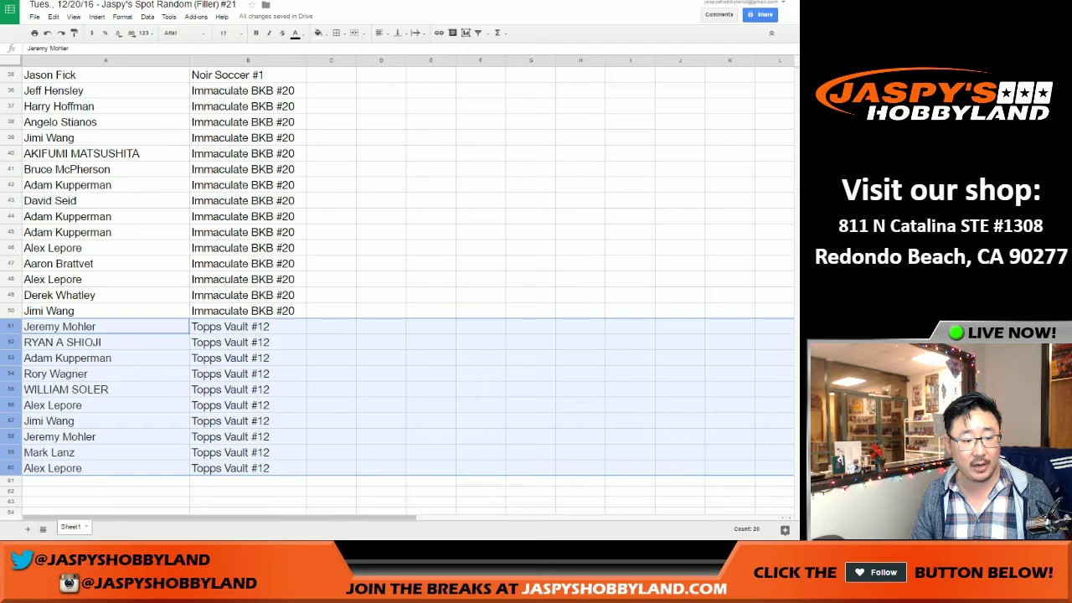
pyautogui.scroll(-2, 397, 285)
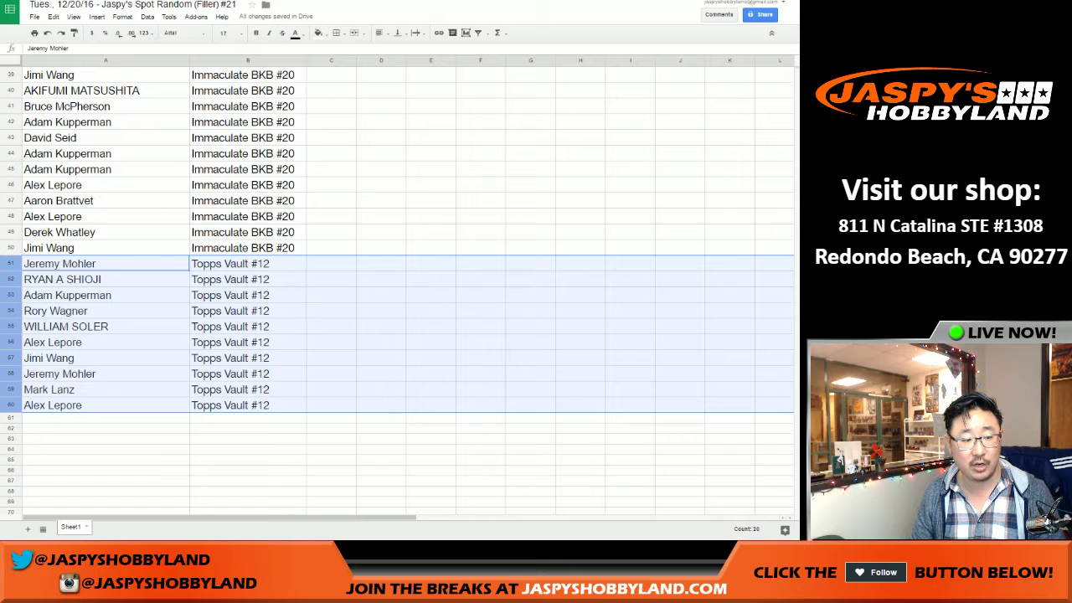
pyautogui.click(58, 263)
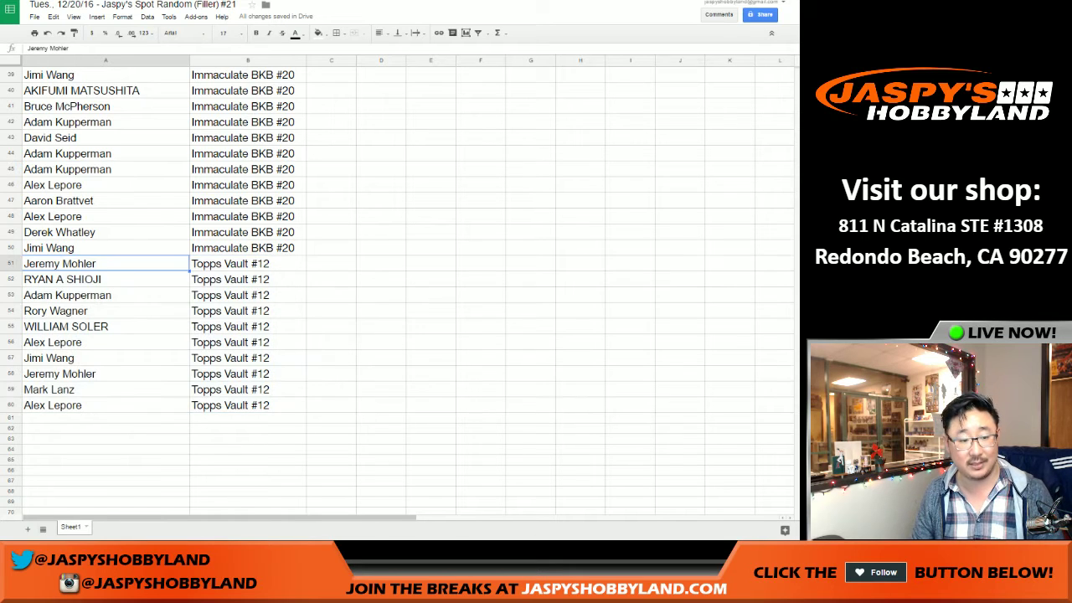
pyautogui.scroll(13, 398, 284)
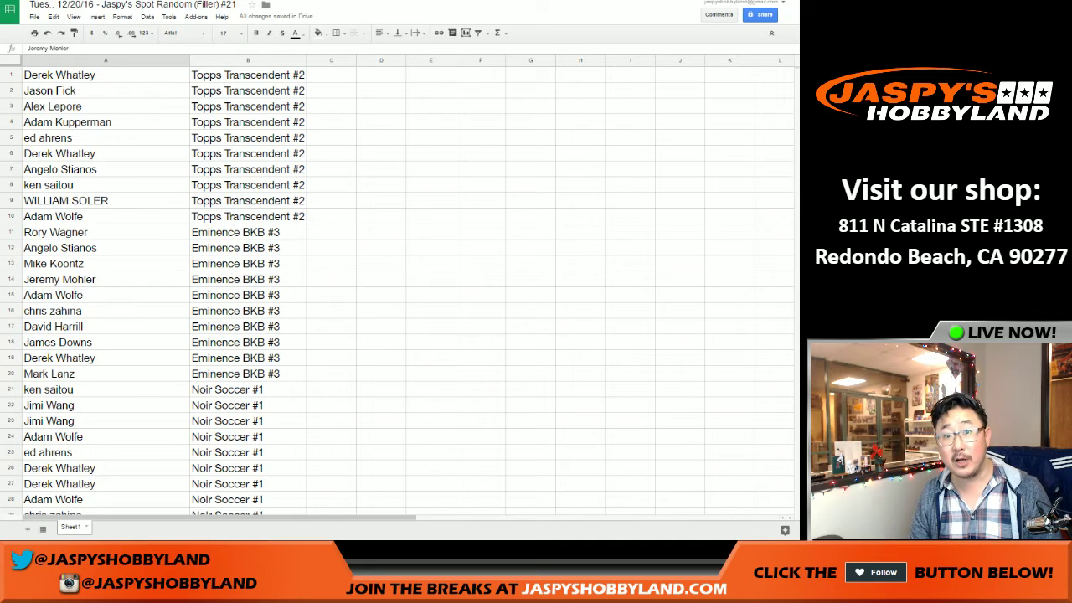
# Check the List Randomizer page, then return to the Dice Roller form.
pyautogui.hotkey('alt', 'Tab')
pyautogui.scroll(10, 394, 268)
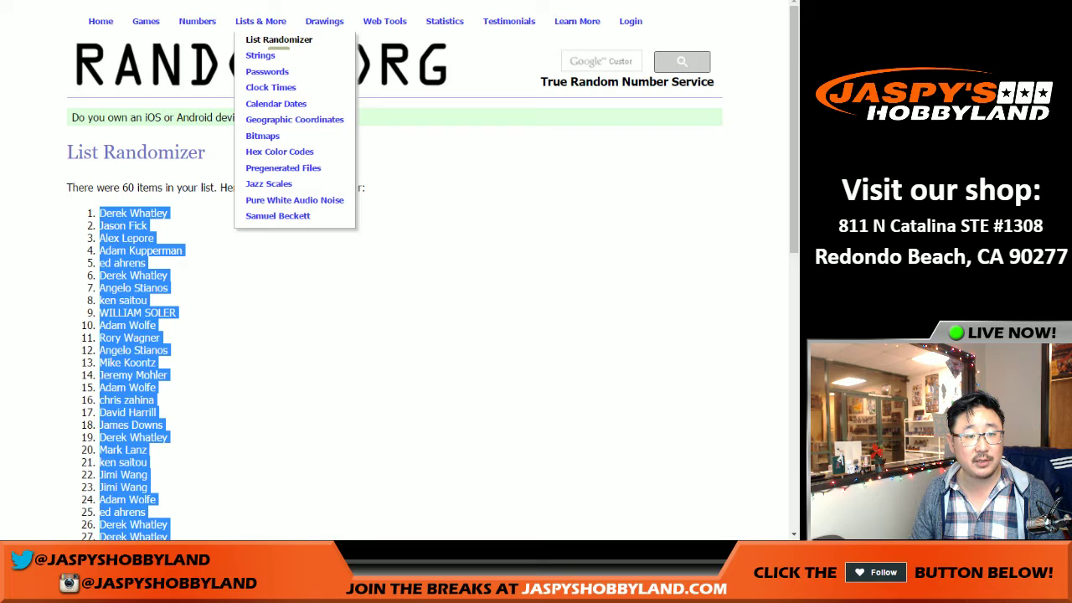
pyautogui.hotkey('ctrl', 'Tab')
pyautogui.click(165, 297)
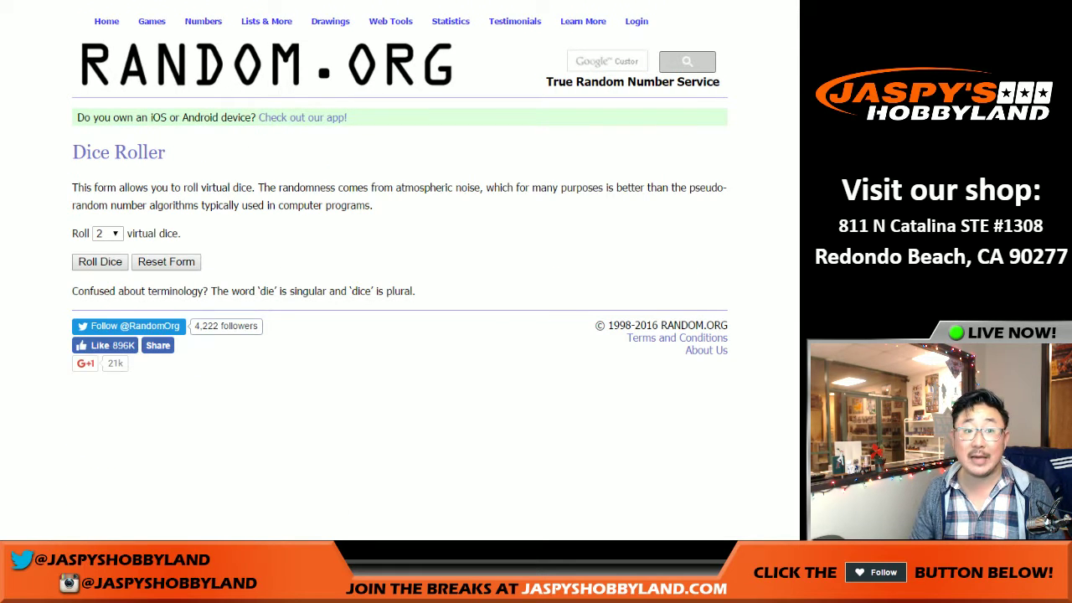
# Select the 60 buyer names in column A and paste them into the List Randomizer box.
pyautogui.hotkey('ctrl', 'Tab')
pyautogui.scroll(-14, 398, 285)
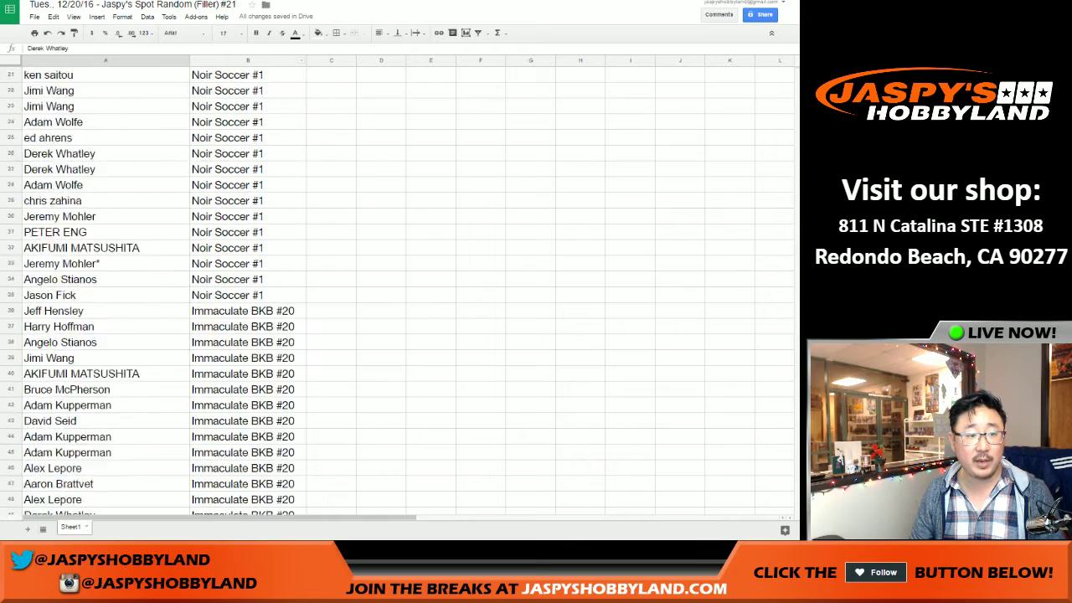
pyautogui.hotkey('ctrl', 'shift', 'Down')
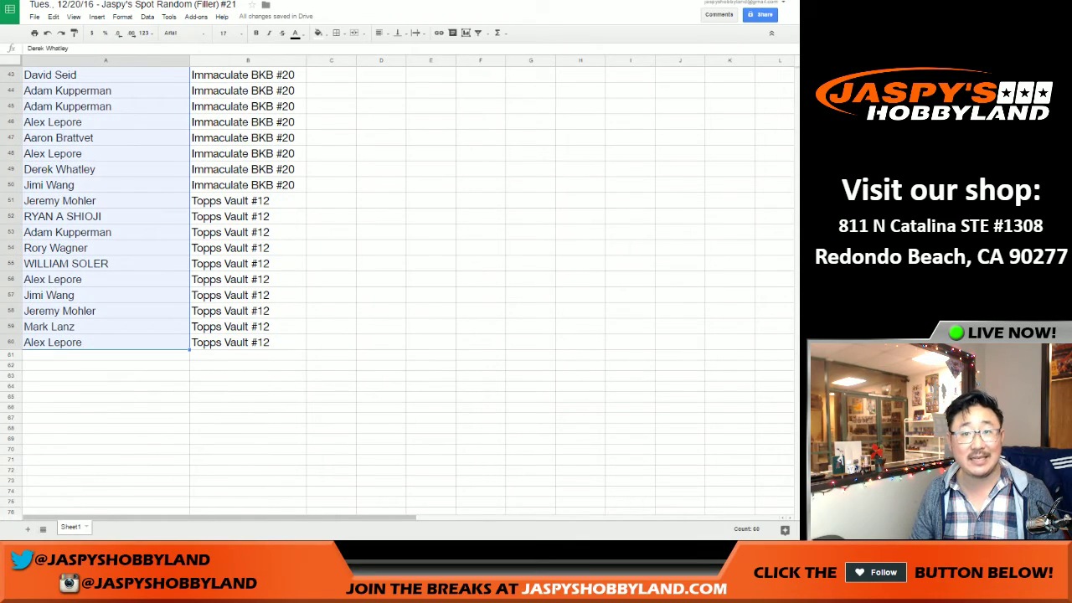
pyautogui.scroll(14, 398, 285)
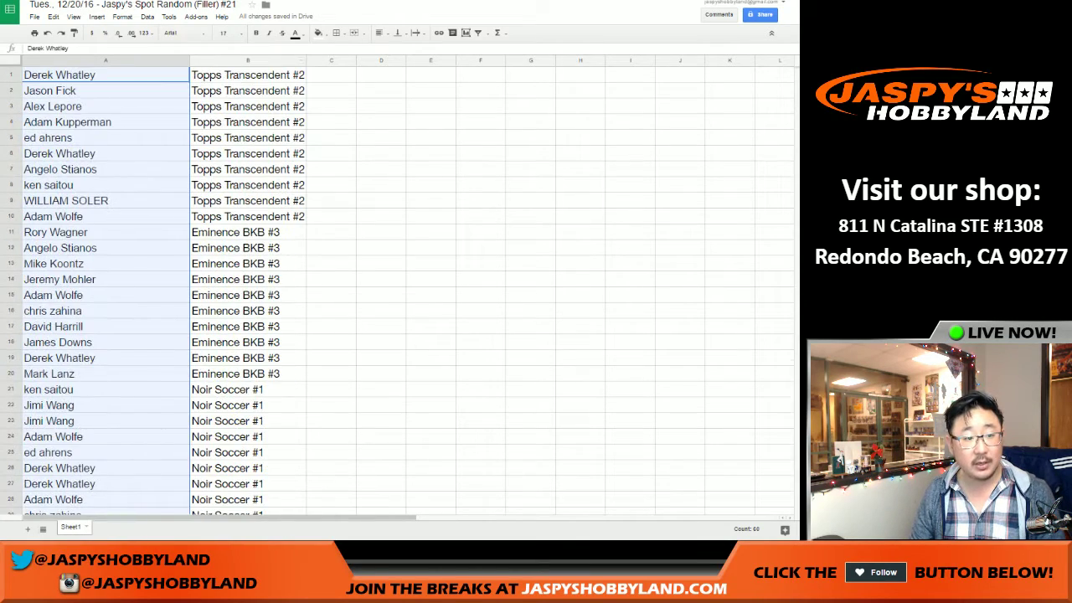
pyautogui.hotkey('ctrl', 'Tab')
pyautogui.hotkey('ctrl', 'v')
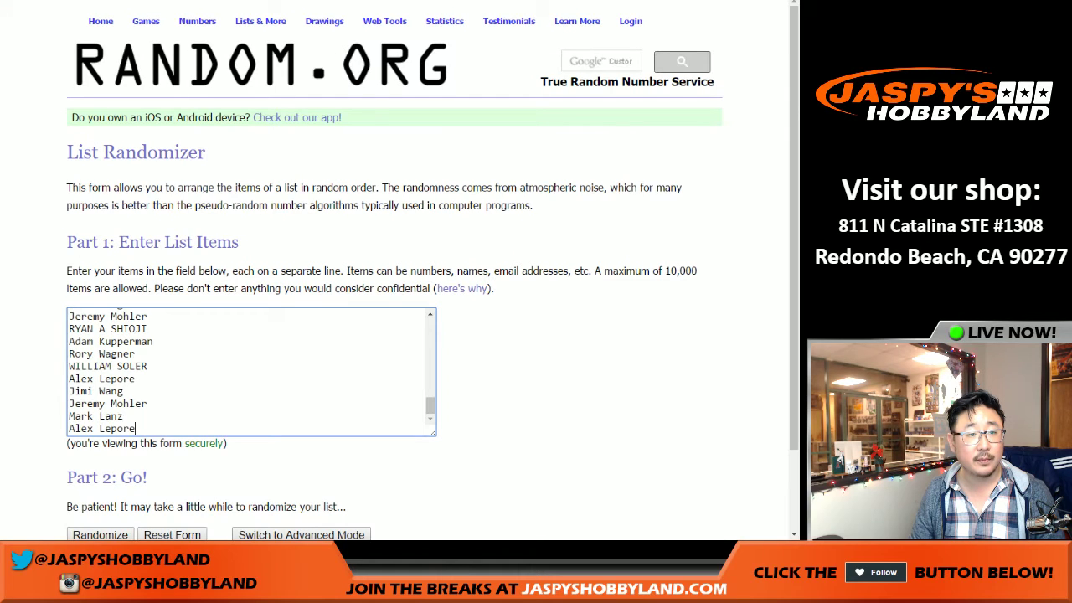
pyautogui.scroll(15, 251, 372)
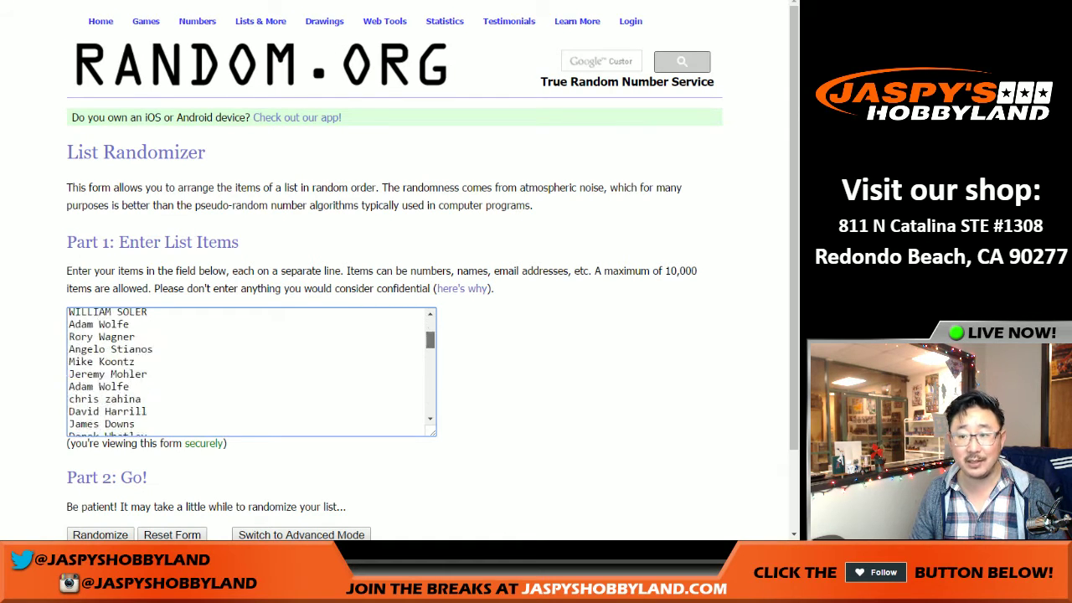
pyautogui.hotkey('ctrl', 'Tab')
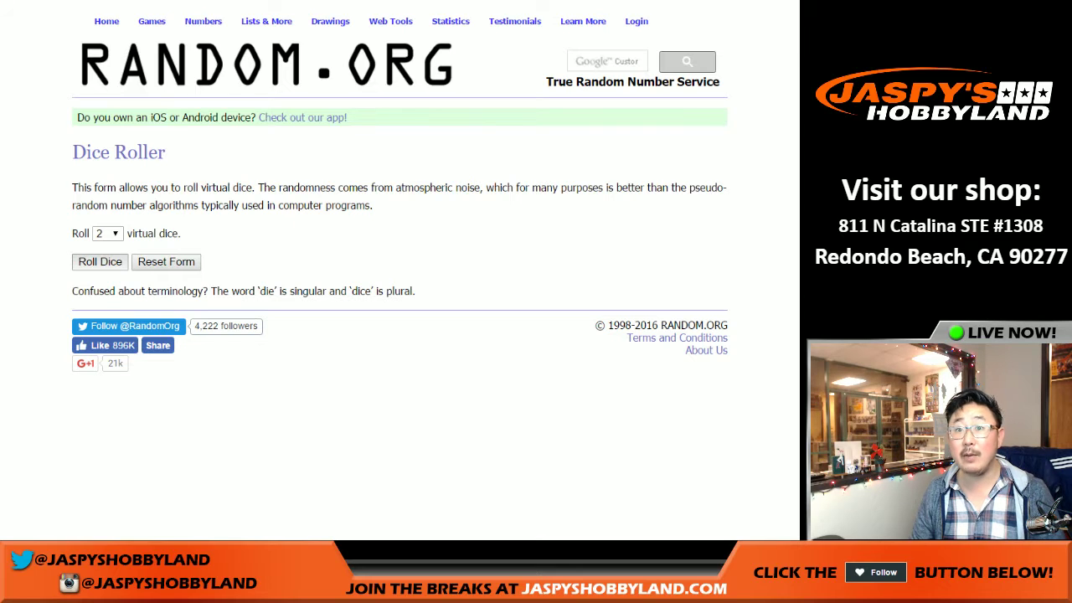
# Roll two dice on the Dice Roller and give the 60-name list its first shuffle.
pyautogui.click(100, 262)
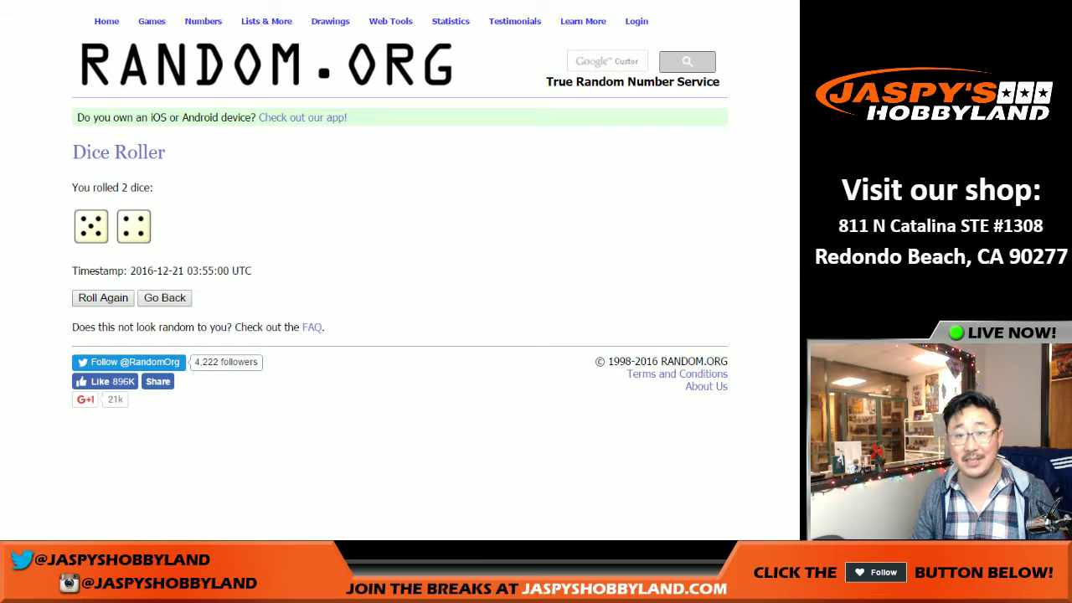
pyautogui.hotkey('ctrl', 'Tab')
pyautogui.scroll(-2, 394, 277)
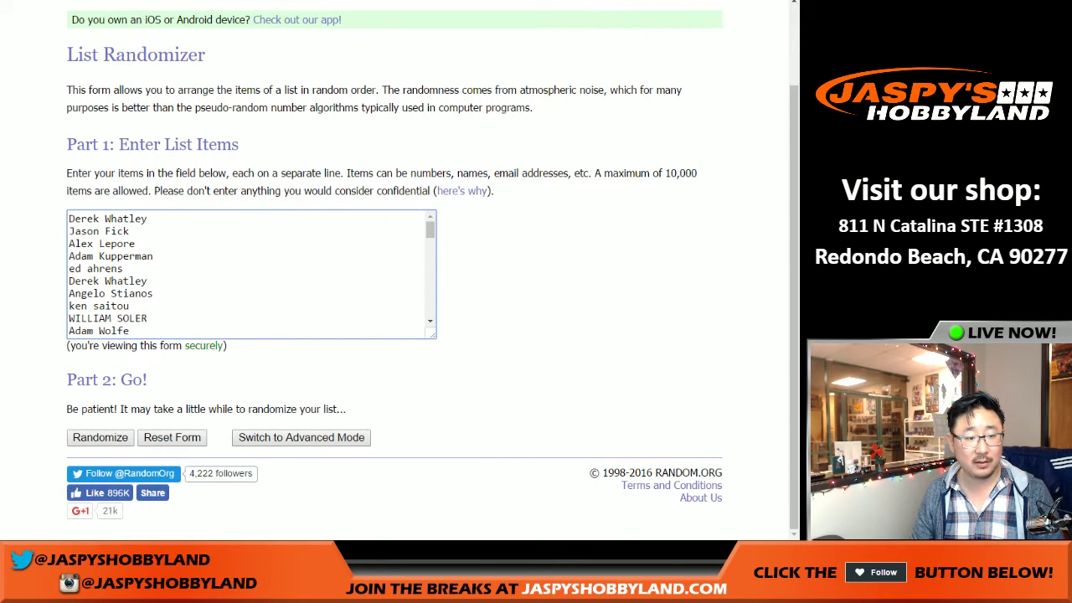
pyautogui.click(99, 437)
# Re-randomize the list with Again! until RANDOM.ORG reports 9 randomizations.
pyautogui.scroll(-10, 393, 277)
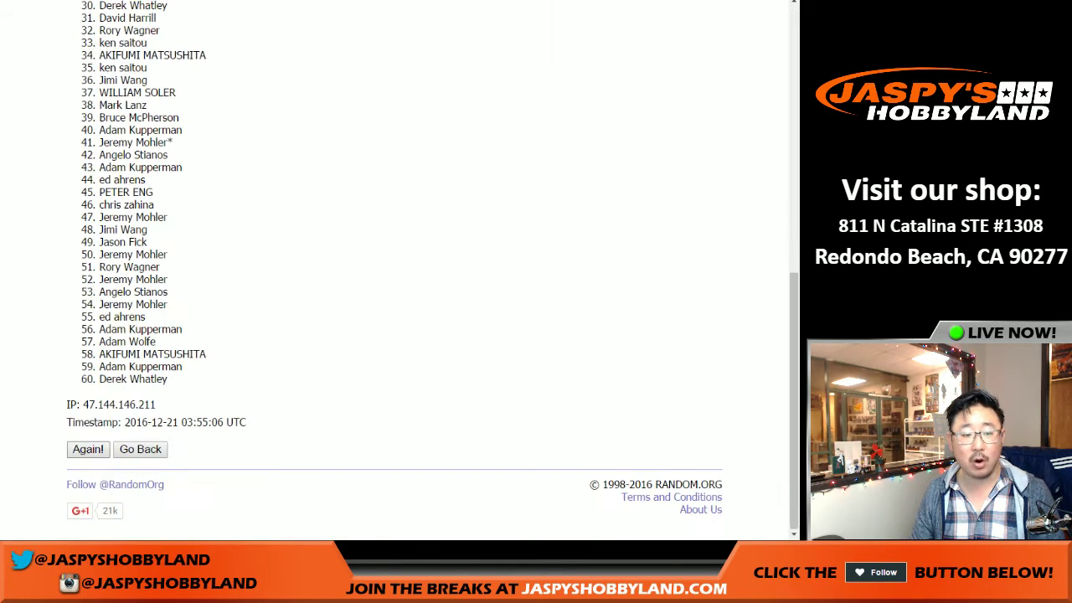
pyautogui.click(88, 449)
pyautogui.scroll(-10, 394, 276)
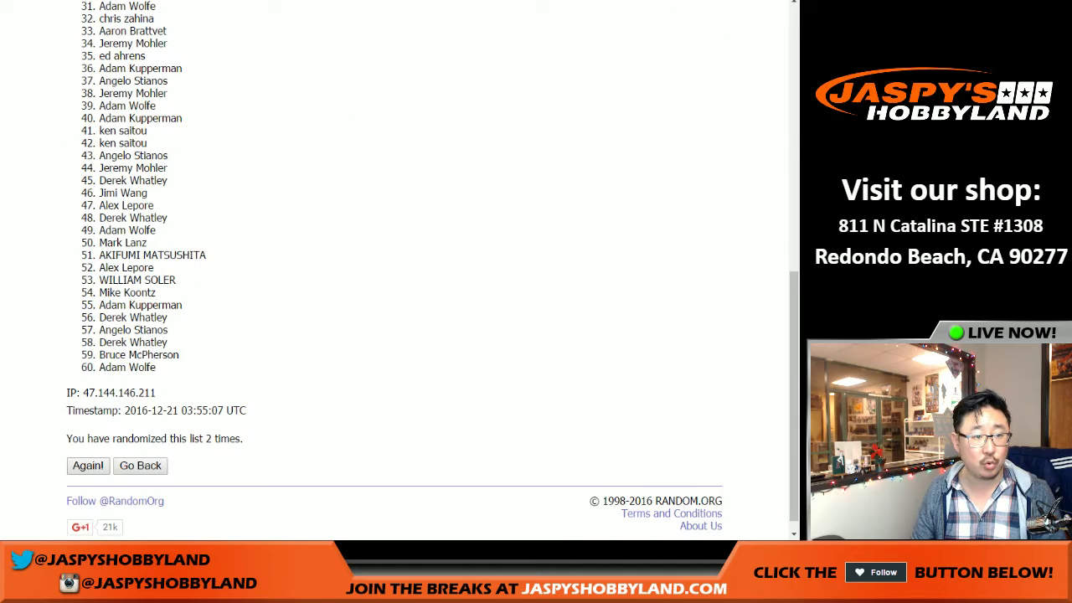
pyautogui.click(88, 466)
pyautogui.scroll(-10, 394, 276)
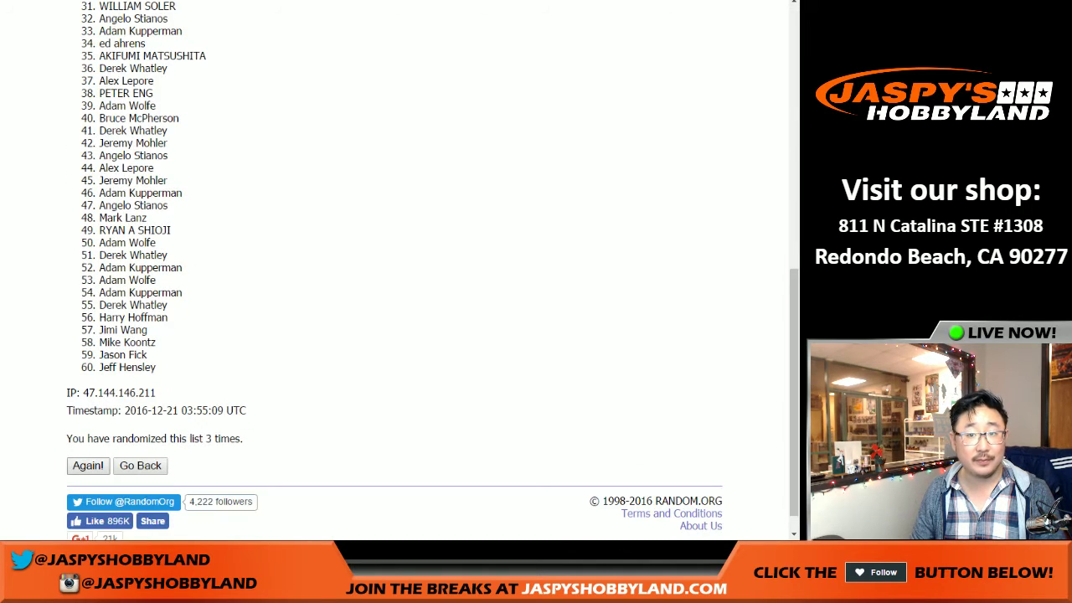
pyautogui.click(88, 465)
pyautogui.scroll(-10, 393, 277)
pyautogui.click(88, 465)
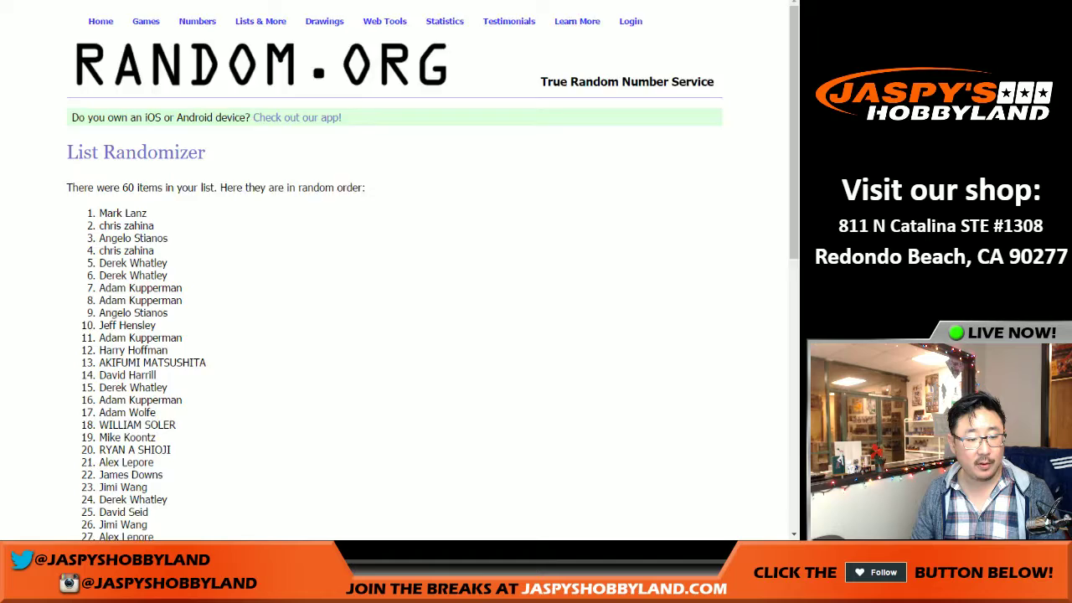
pyautogui.scroll(-10, 394, 277)
pyautogui.click(88, 466)
pyautogui.scroll(-10, 394, 276)
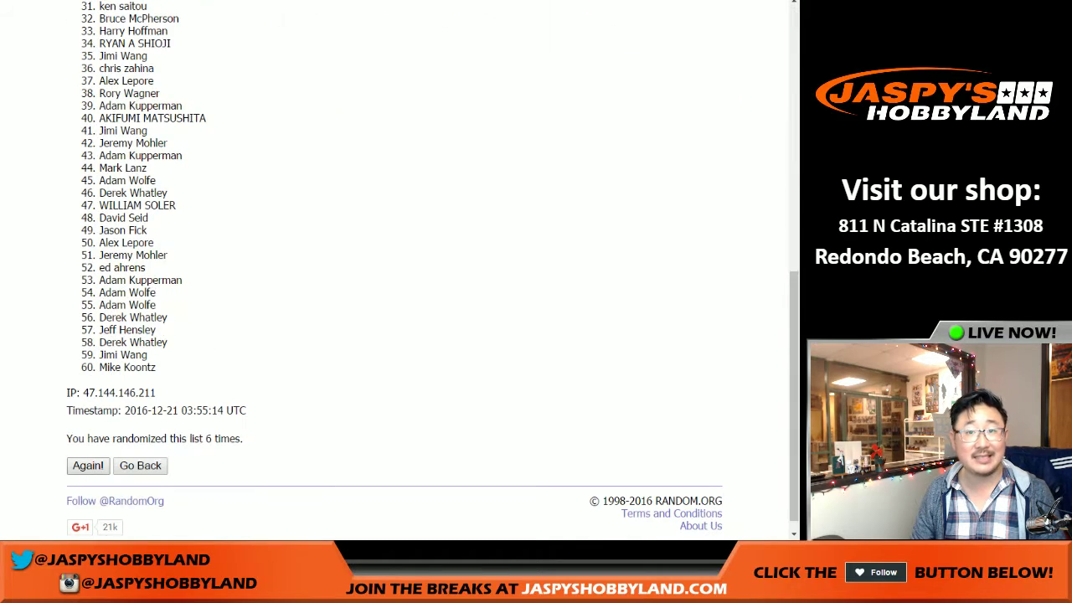
pyautogui.click(88, 466)
pyautogui.scroll(-10, 394, 277)
pyautogui.click(88, 466)
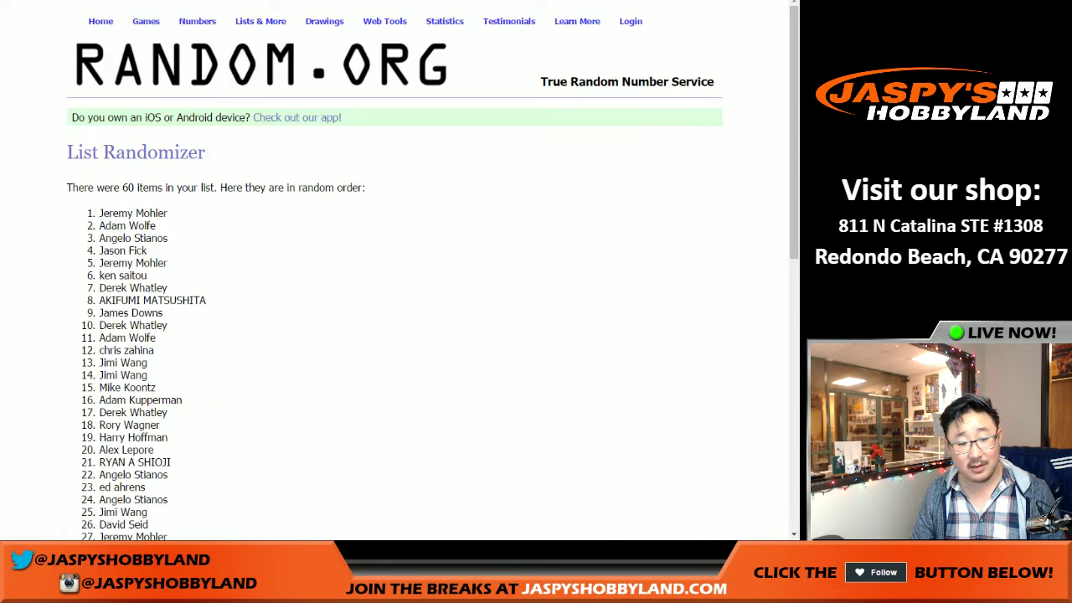
pyautogui.scroll(-10, 393, 277)
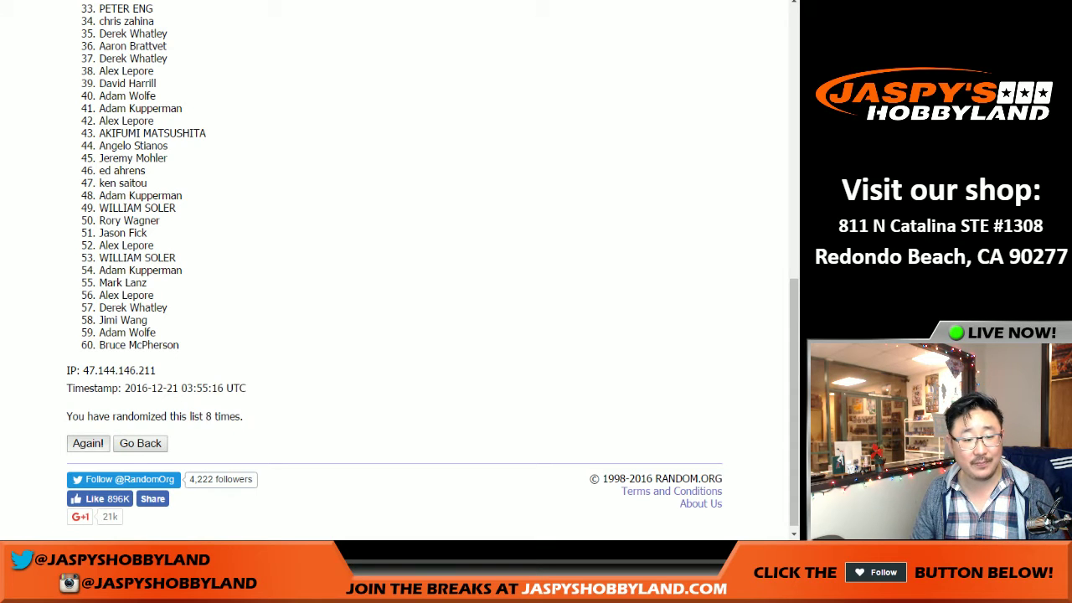
pyautogui.click(88, 443)
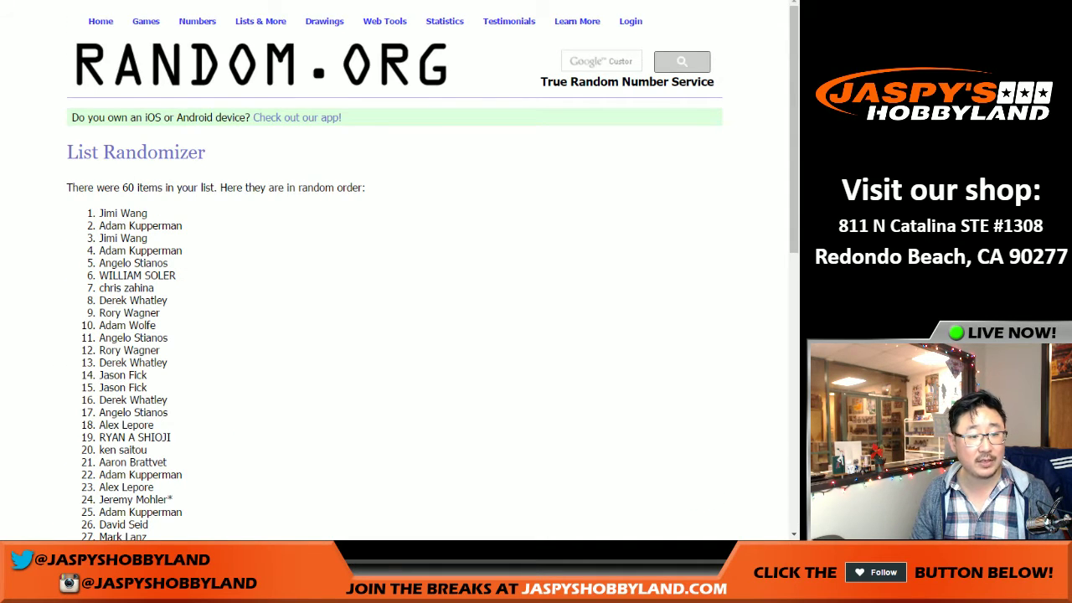
pyautogui.scroll(-10, 393, 276)
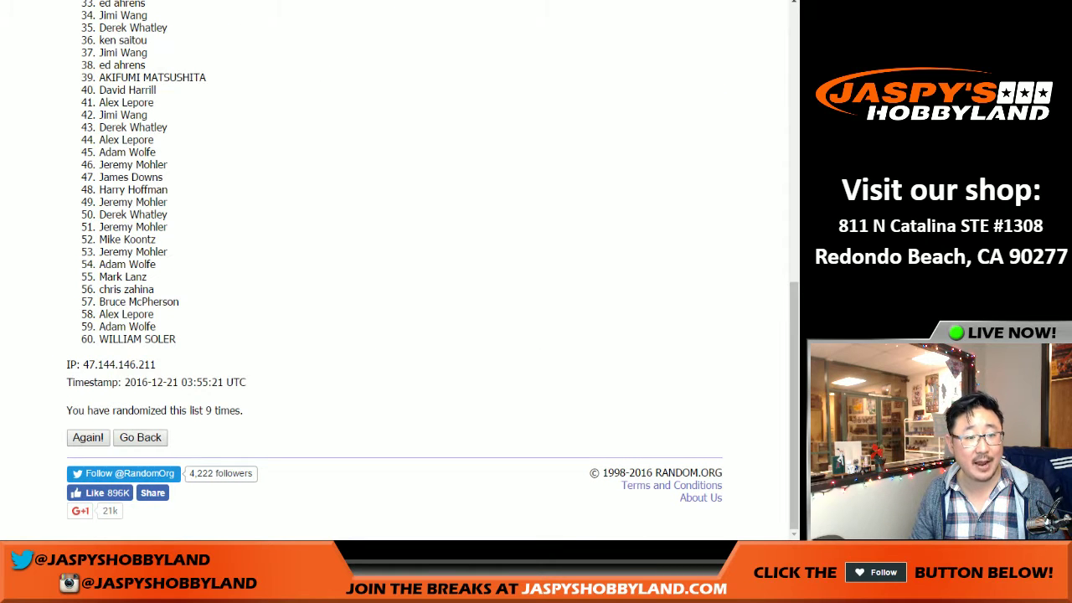
pyautogui.click(88, 437)
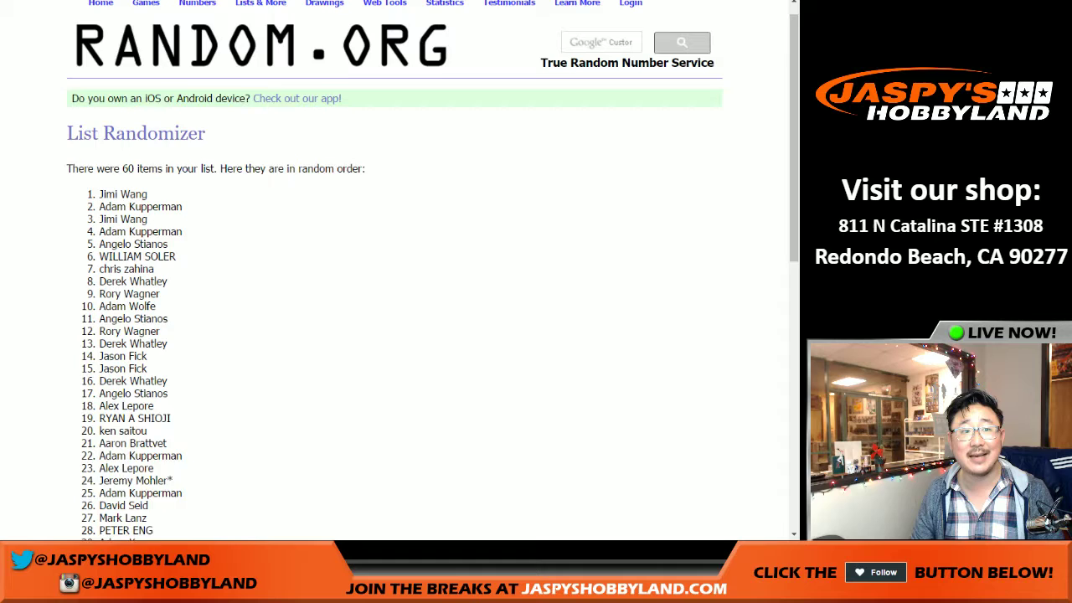
# Highlight the winning top name in the final list, then copy the buyer names in column A.
pyautogui.scroll(1, 394, 276)
pyautogui.tripleClick(123, 213)
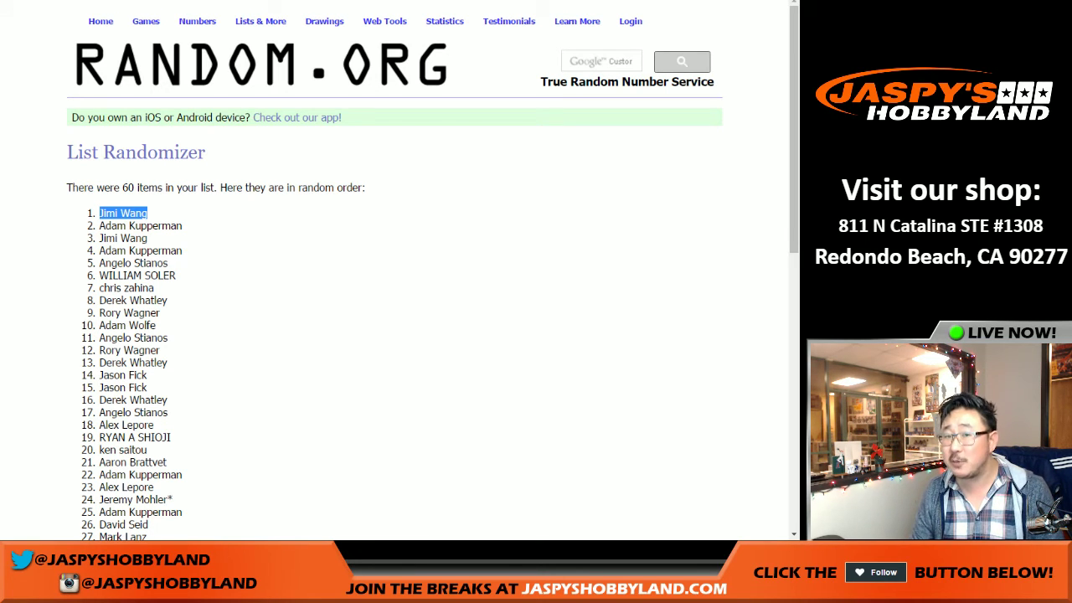
pyautogui.hotkey('ctrl', 'Tab')
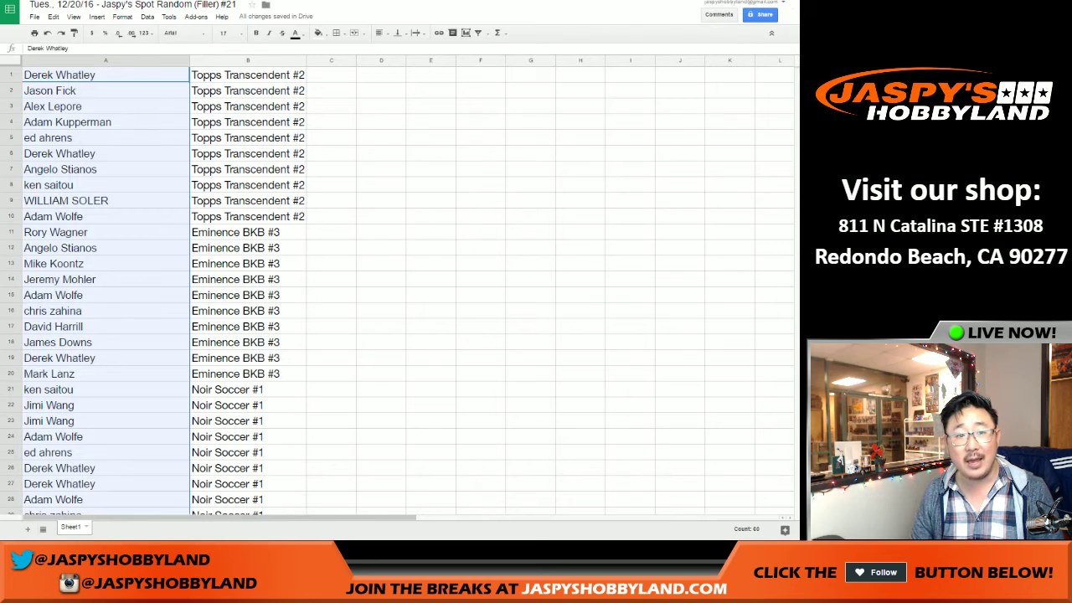
pyautogui.hotkey('ctrl', 'c')
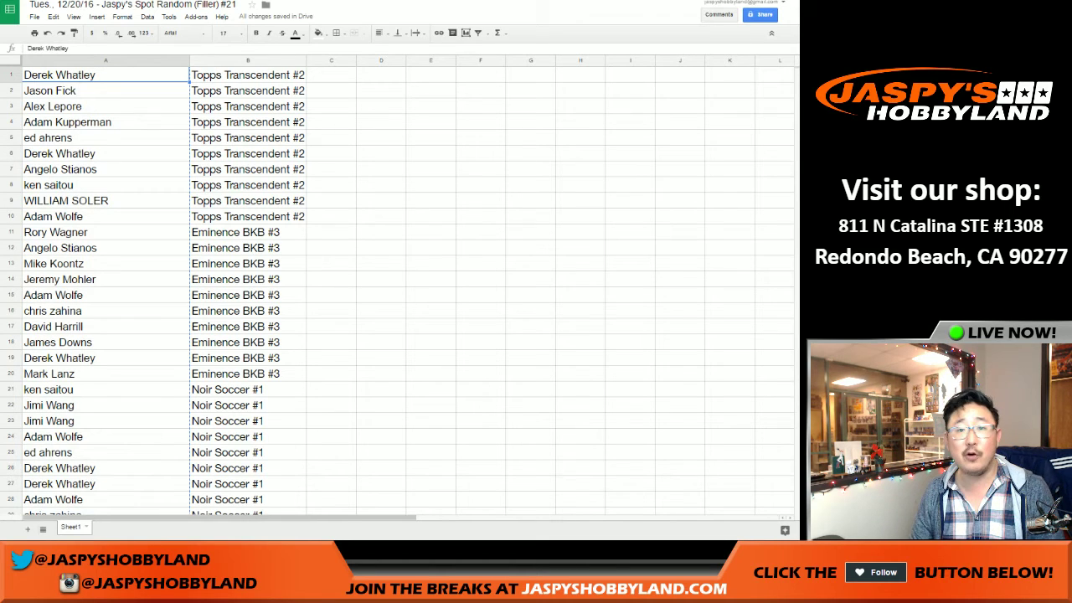